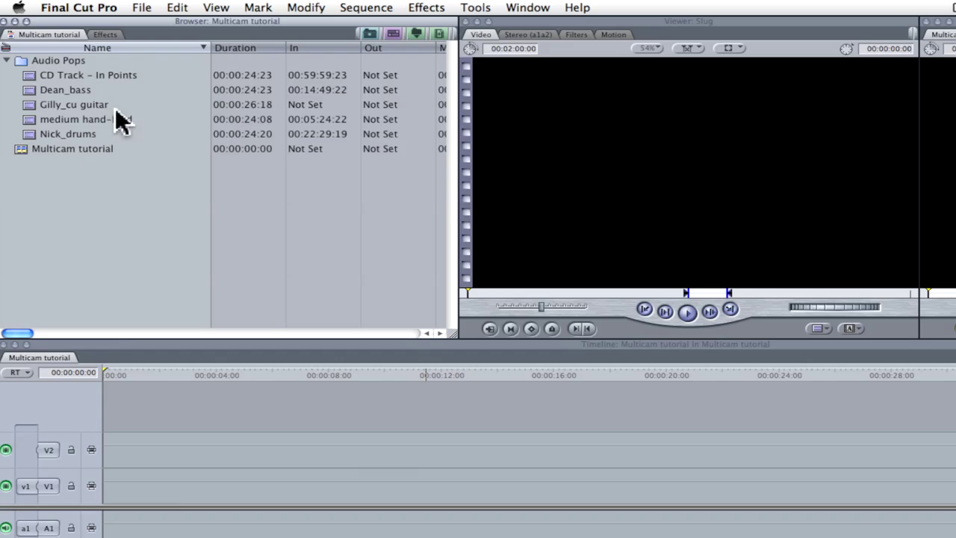
Step: Open the CD Track – In Points clip from the Multicam tutorial sequence to view its All Hours title card
{"action": "left_click", "coordinate": [23, 153]}
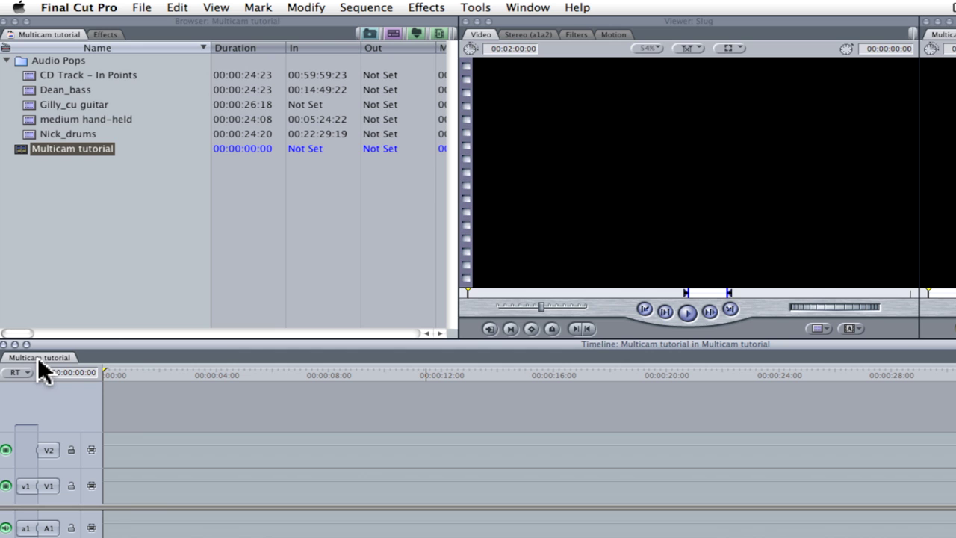
{"action": "double_click", "coordinate": [29, 71]}
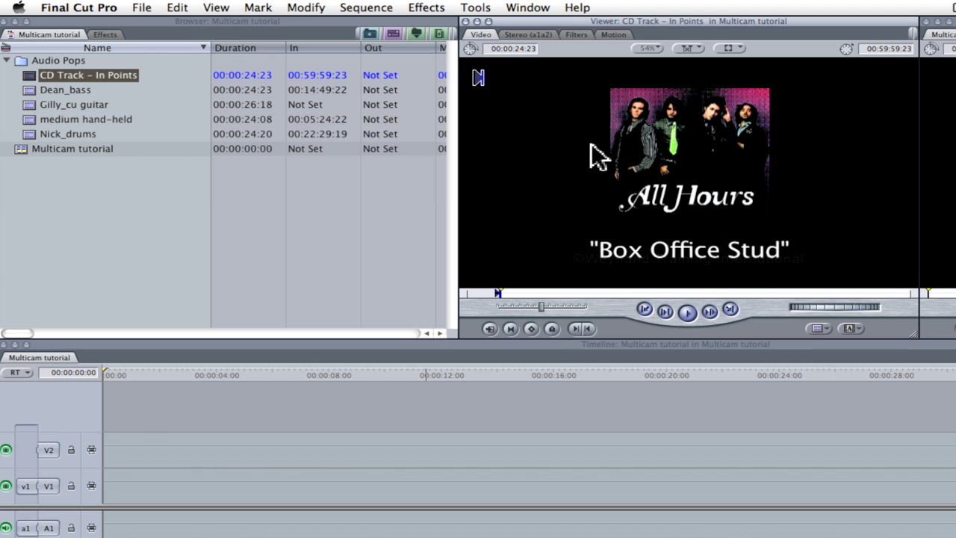
Step: Mark Gilly_cu guitar's In point at 00:13:39:09 on its first audio pop, then select all five clips
{"action": "left_click", "coordinate": [92, 78]}
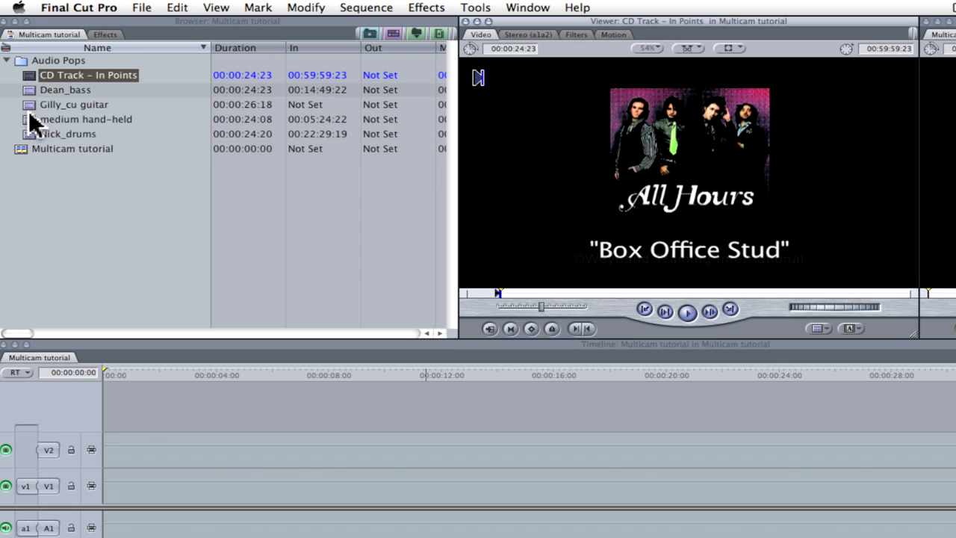
{"action": "double_click", "coordinate": [27, 103]}
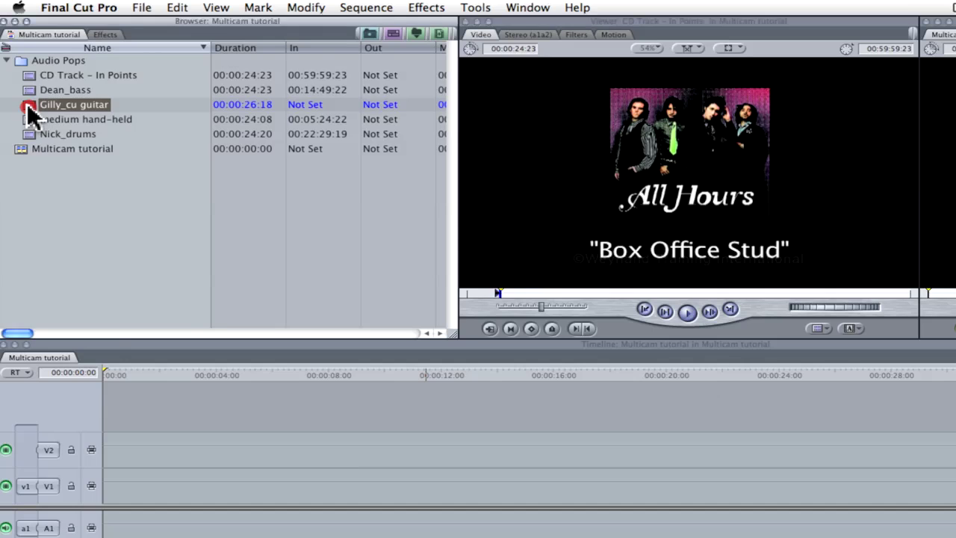
{"action": "left_click", "coordinate": [529, 35]}
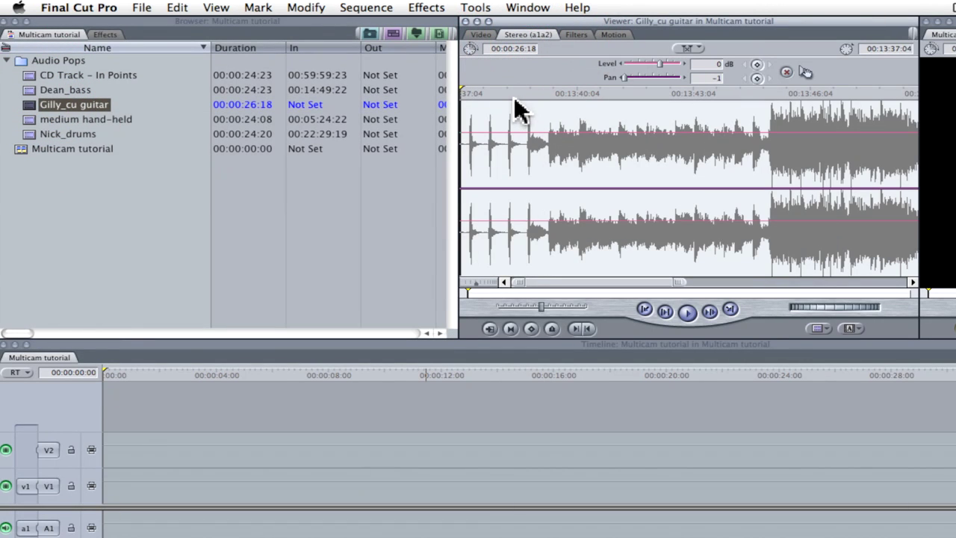
{"action": "key", "text": "space"}
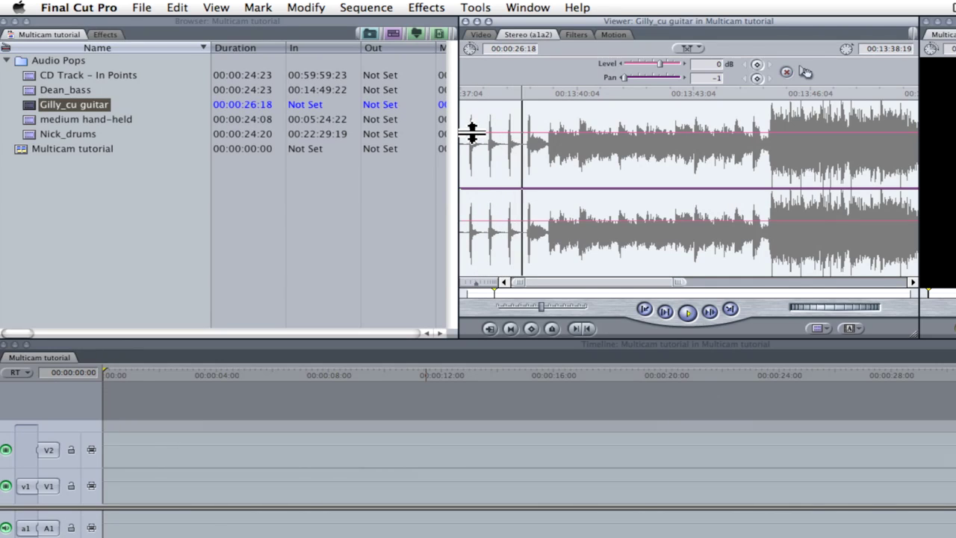
{"action": "key", "text": "j"}
{"action": "key", "text": "k"}
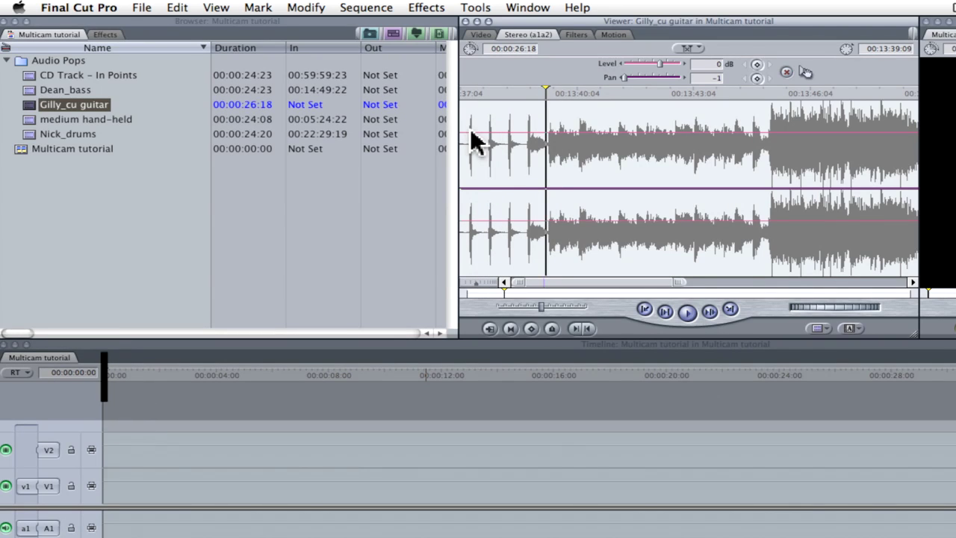
{"action": "key", "text": "i"}
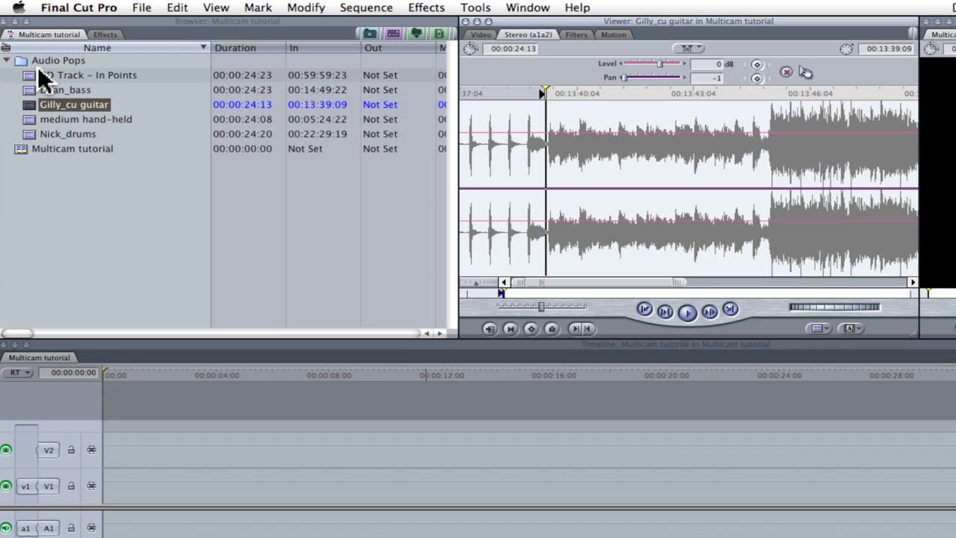
{"action": "left_click_drag", "start_coordinate": [11, 72], "coordinate": [43, 141]}
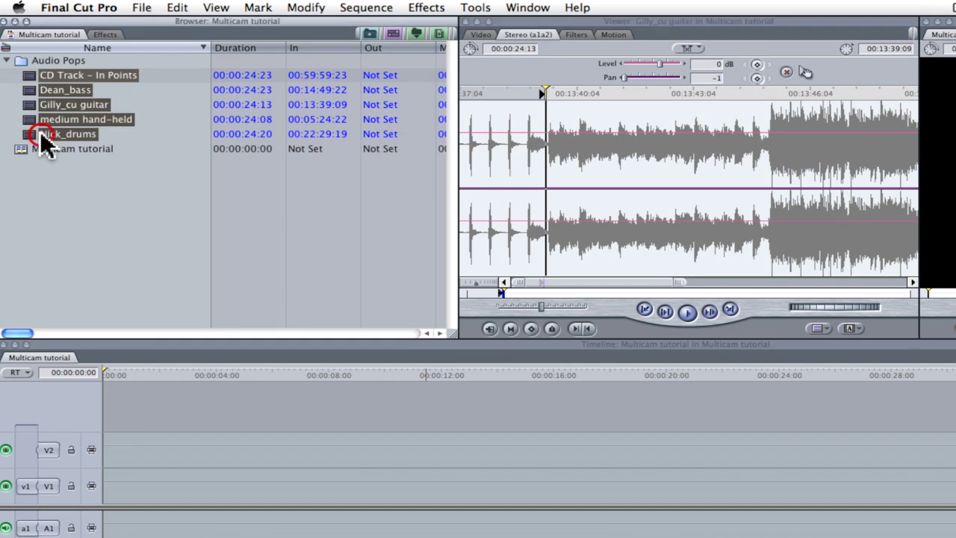
{"action": "right_click", "coordinate": [31, 82]}
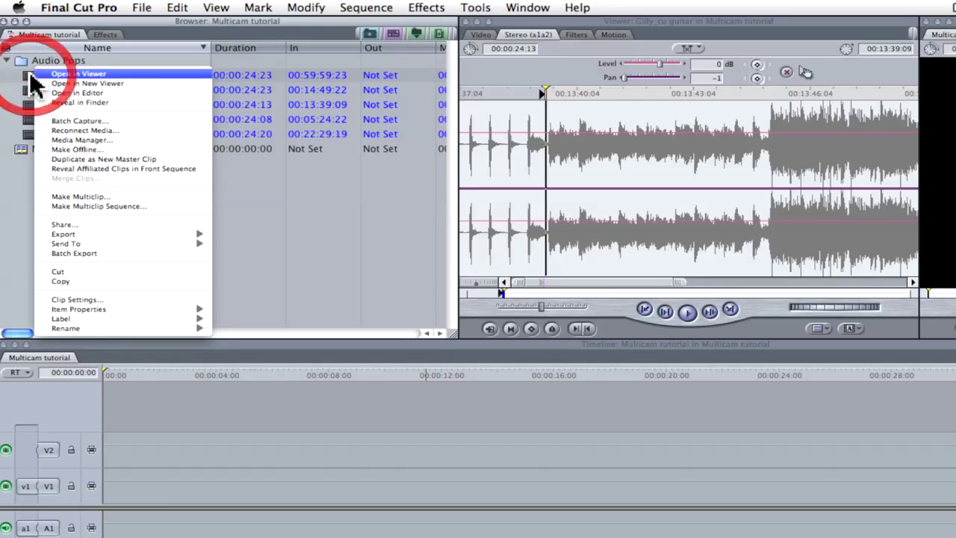
Step: Make a multiclip from the five clips synchronized on In Points, named medium hand-held [1]-Multiclip 1
{"action": "left_click", "coordinate": [131, 198]}
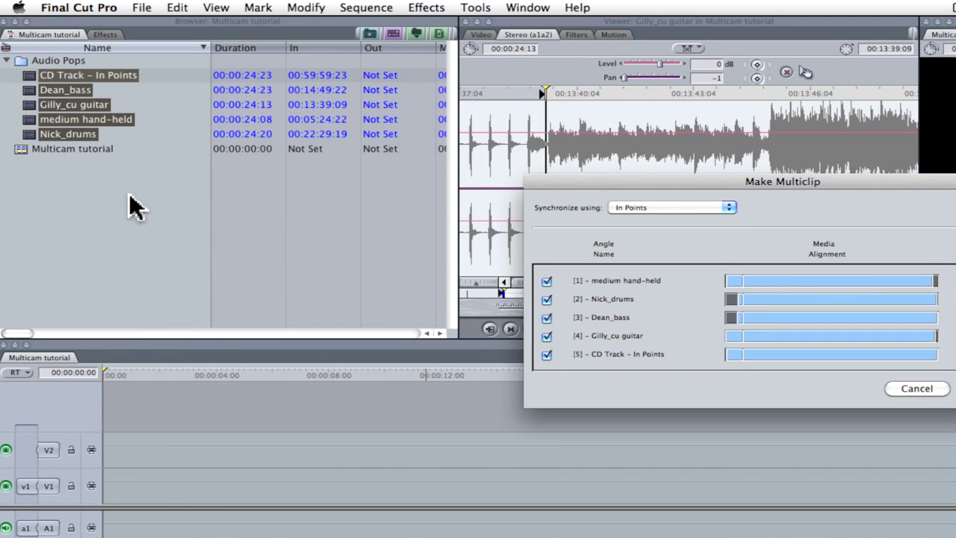
{"action": "left_click", "coordinate": [711, 208]}
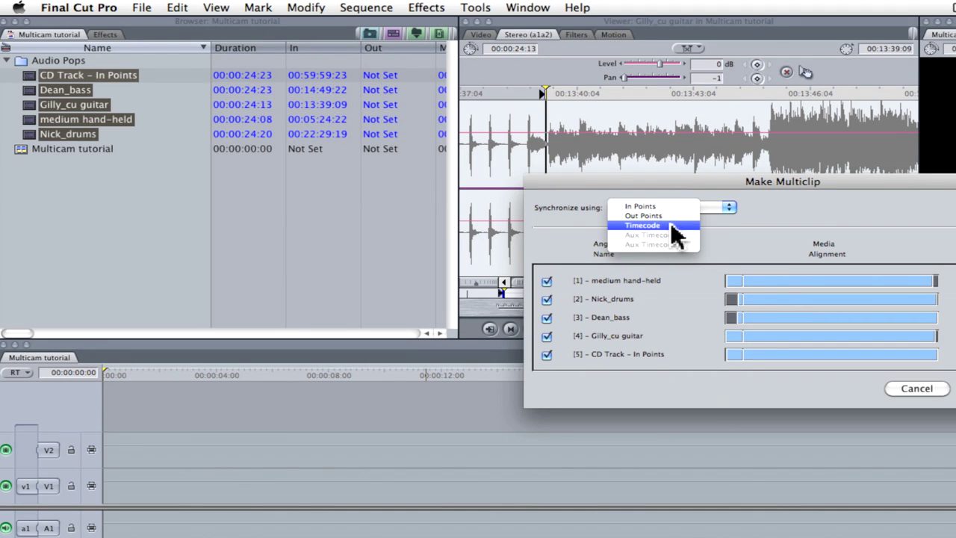
{"action": "left_click", "coordinate": [721, 206]}
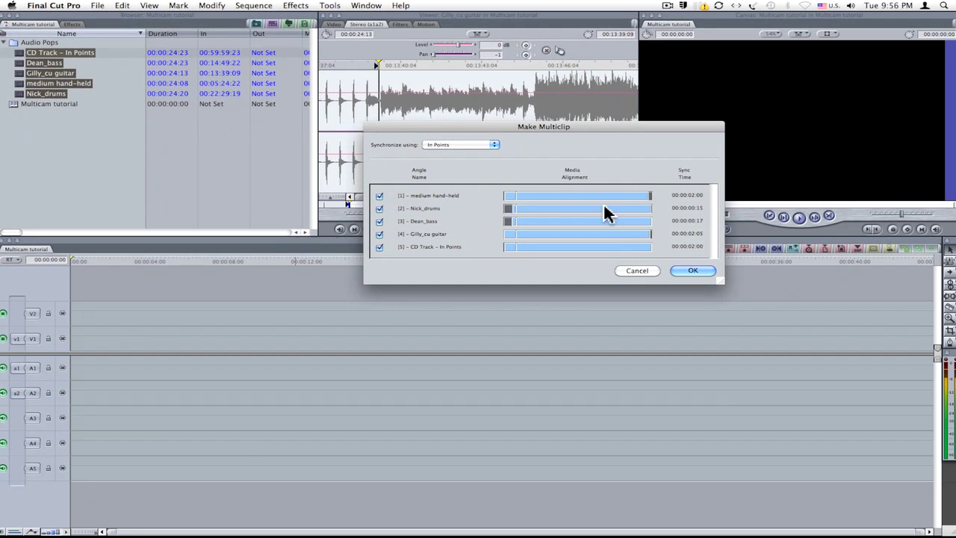
{"action": "left_click", "coordinate": [955, 388]}
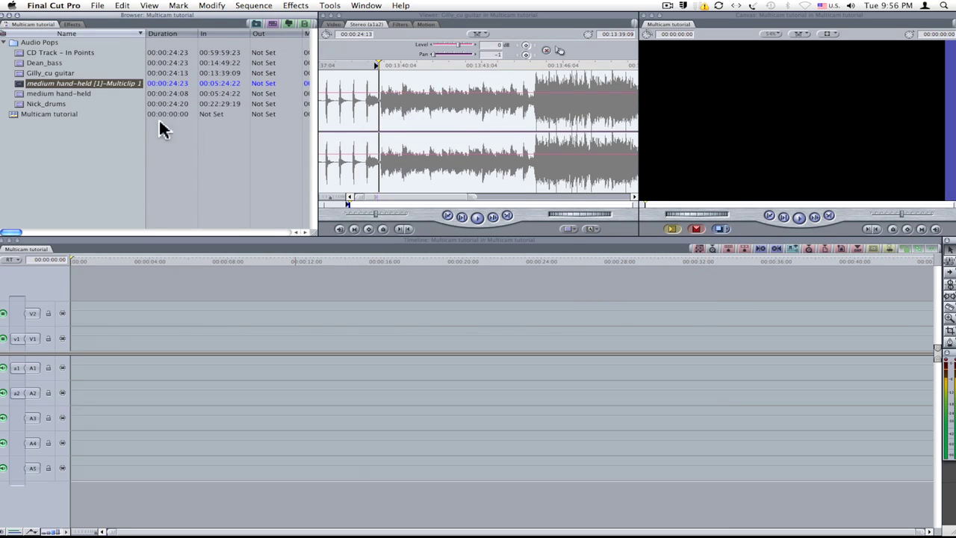
{"action": "left_click", "coordinate": [20, 87]}
Step: Open Multiclip 1 in the Viewer, play its four angles, and slip Dean_bass 7 frames earlier
{"action": "double_click", "coordinate": [20, 87]}
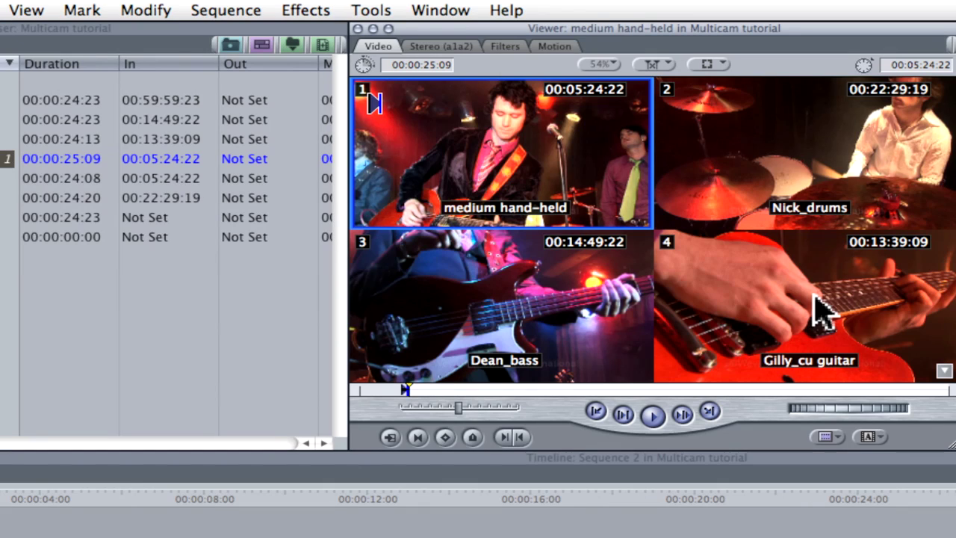
{"action": "left_click", "coordinate": [652, 418]}
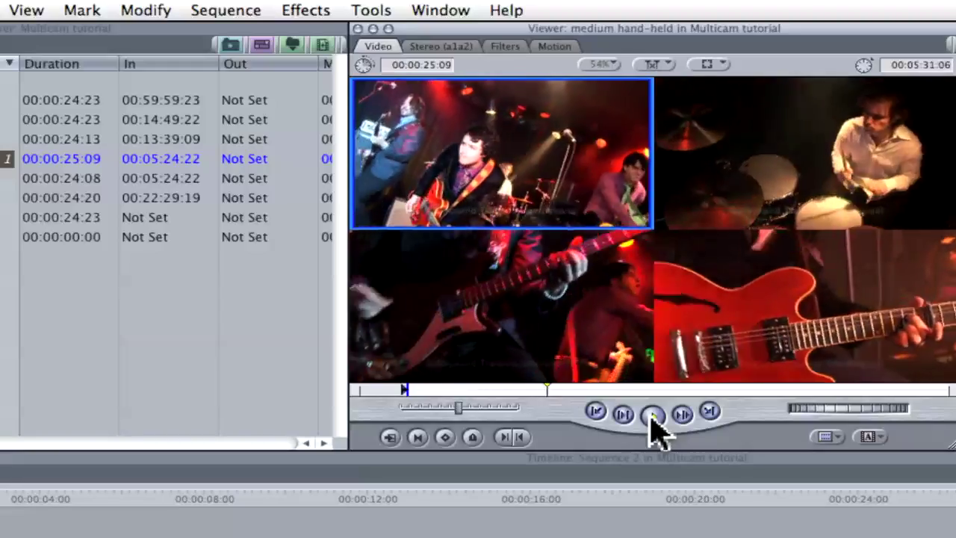
{"action": "left_click", "coordinate": [652, 429]}
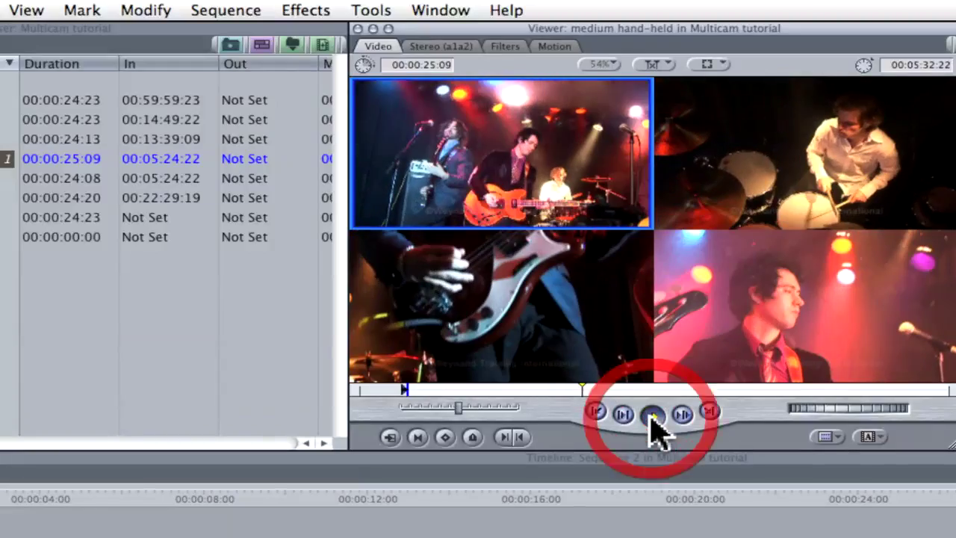
{"action": "left_click_drag", "start_coordinate": [532, 390], "coordinate": [439, 390]}
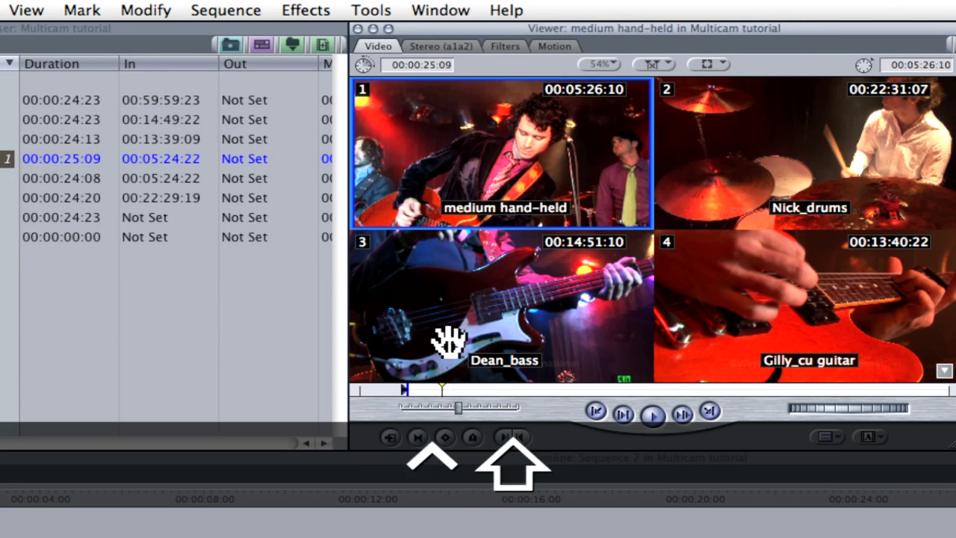
{"action": "mouse_move", "coordinate": [498, 303]}
{"action": "left_mouse_down"}
{"action": "mouse_move", "coordinate": [507, 302]}
{"action": "mouse_move", "coordinate": [480, 302]}
{"action": "mouse_move", "coordinate": [498, 302]}
{"action": "left_mouse_up"}
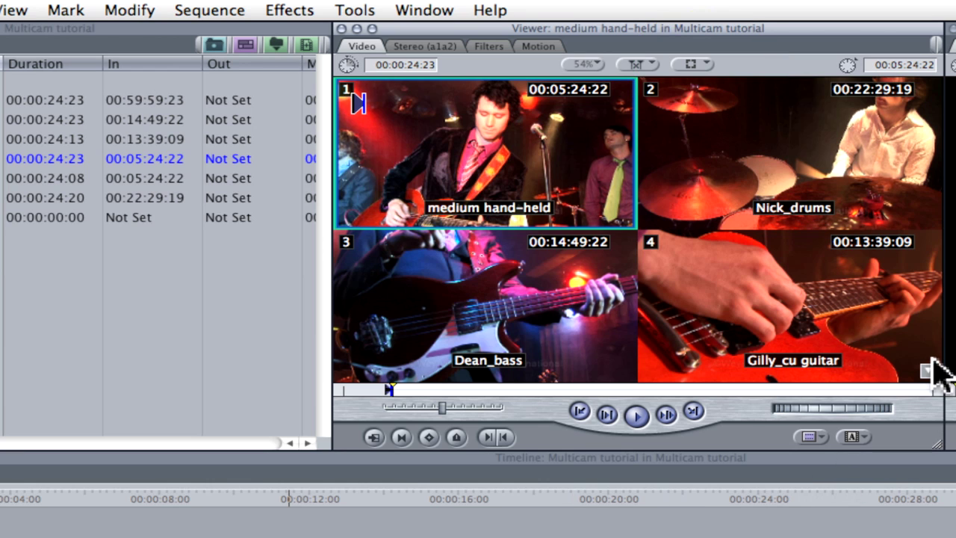
{"action": "left_click", "coordinate": [928, 372]}
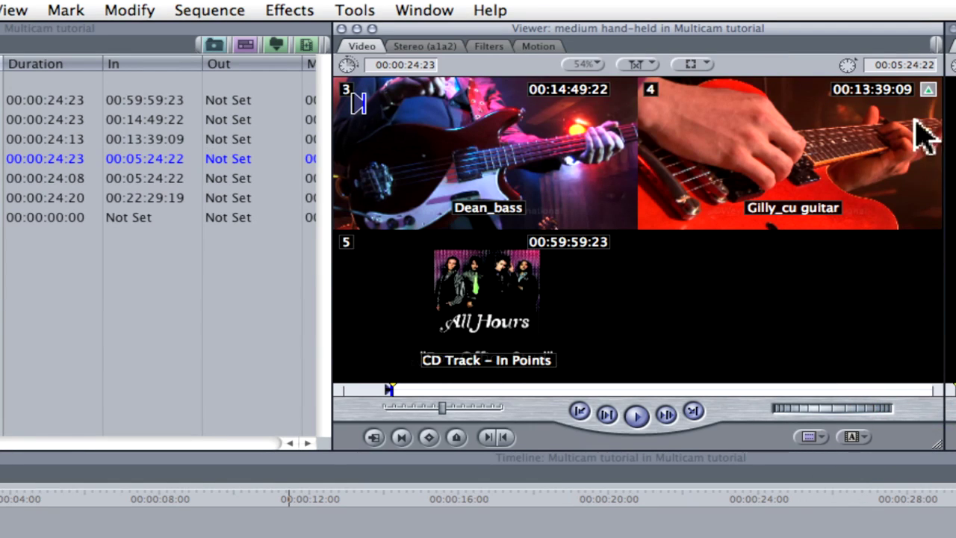
{"action": "left_click", "coordinate": [927, 90]}
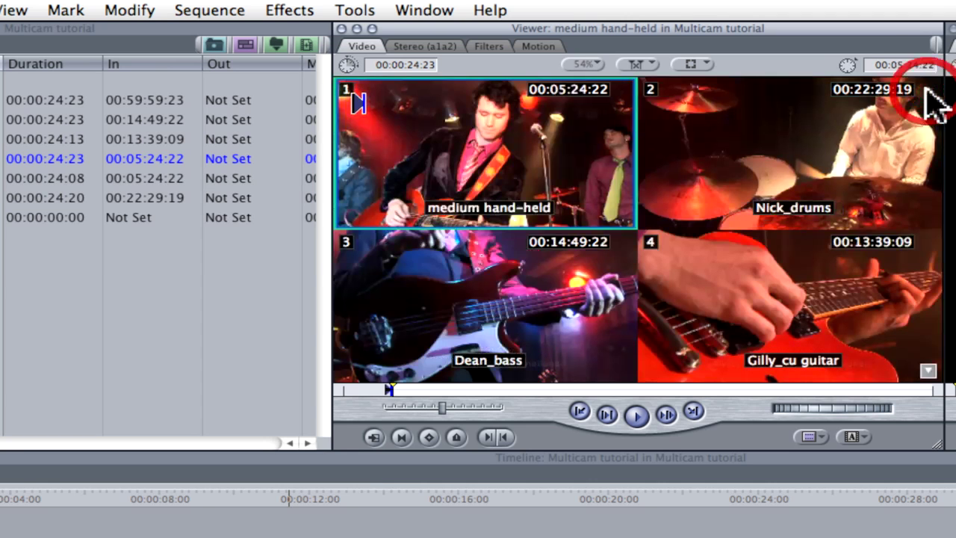
{"action": "left_click", "coordinate": [695, 164]}
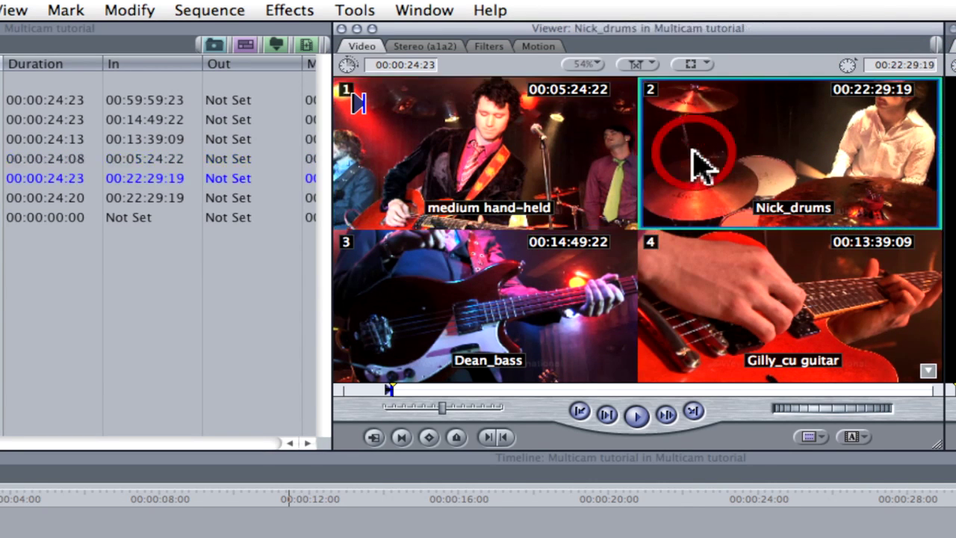
{"action": "left_click", "coordinate": [516, 157]}
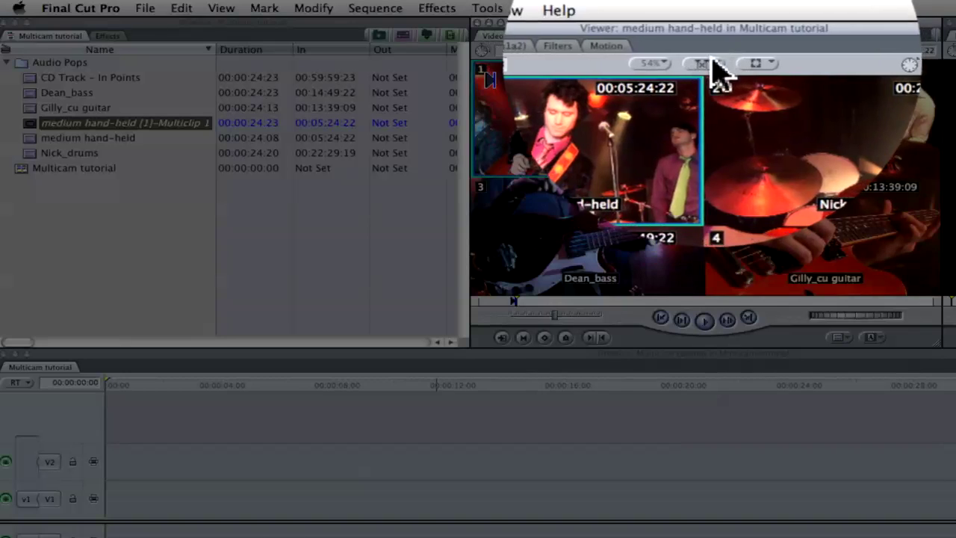
Step: Set angle switching to audio A1+A2 and make CD Track (angle 5) the audio angle
{"action": "left_click", "coordinate": [709, 63]}
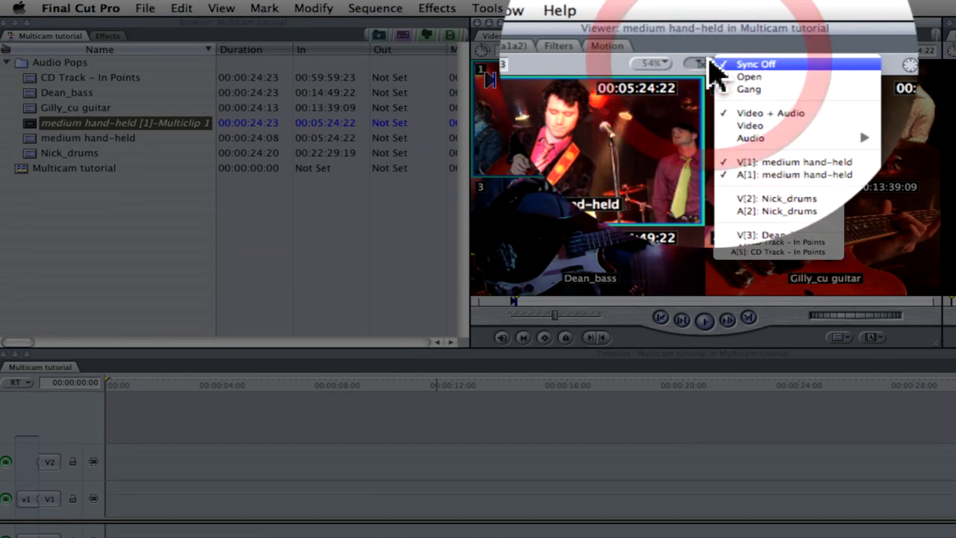
{"action": "mouse_move", "coordinate": [739, 139]}
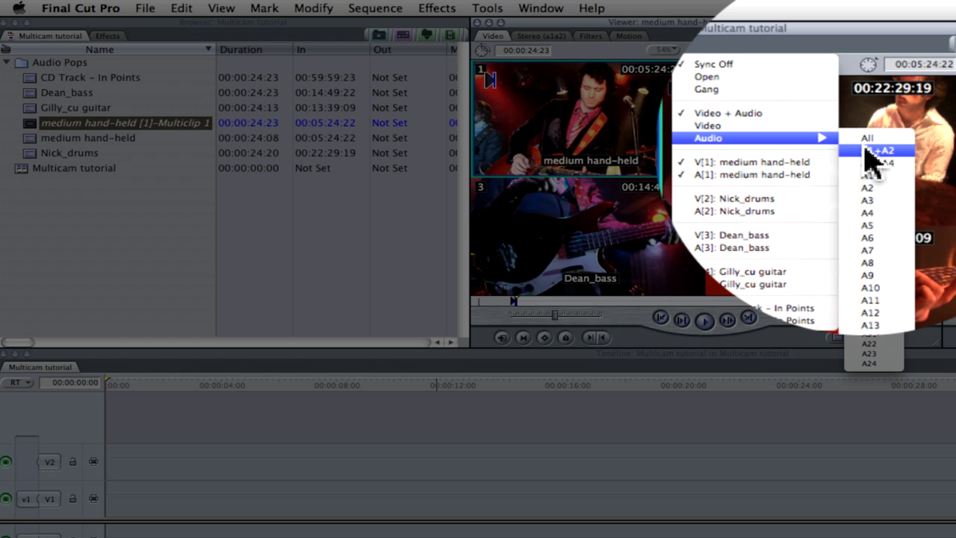
{"action": "left_click", "coordinate": [868, 151]}
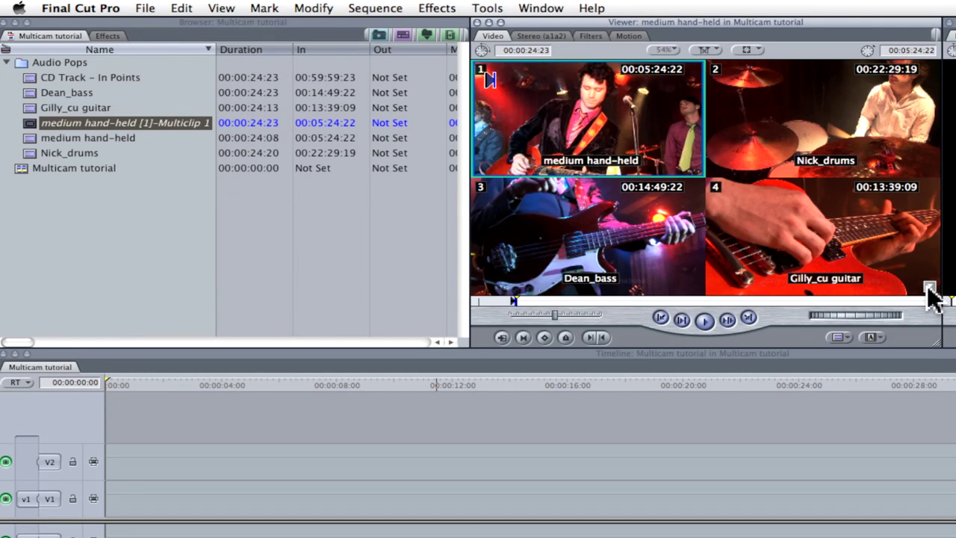
{"action": "left_click", "coordinate": [928, 288]}
{"action": "left_click", "coordinate": [589, 241]}
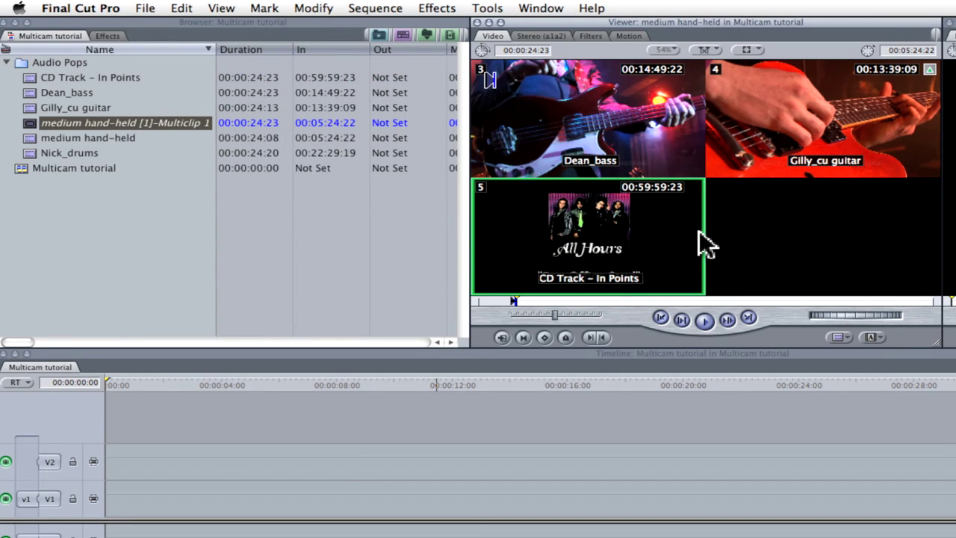
{"action": "left_click", "coordinate": [929, 75]}
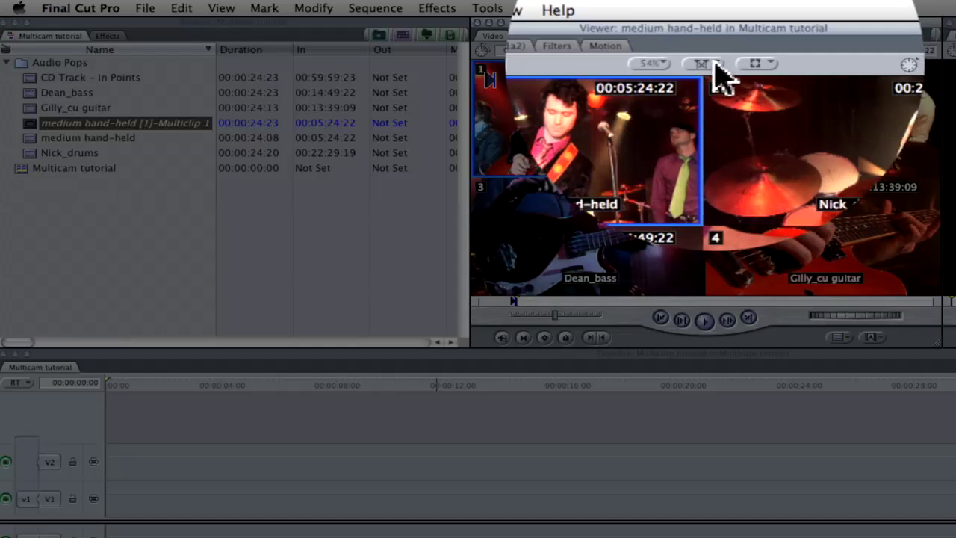
Step: Switch to video-only switching and make medium hand-held (angle 1) the active video angle
{"action": "left_click", "coordinate": [713, 66]}
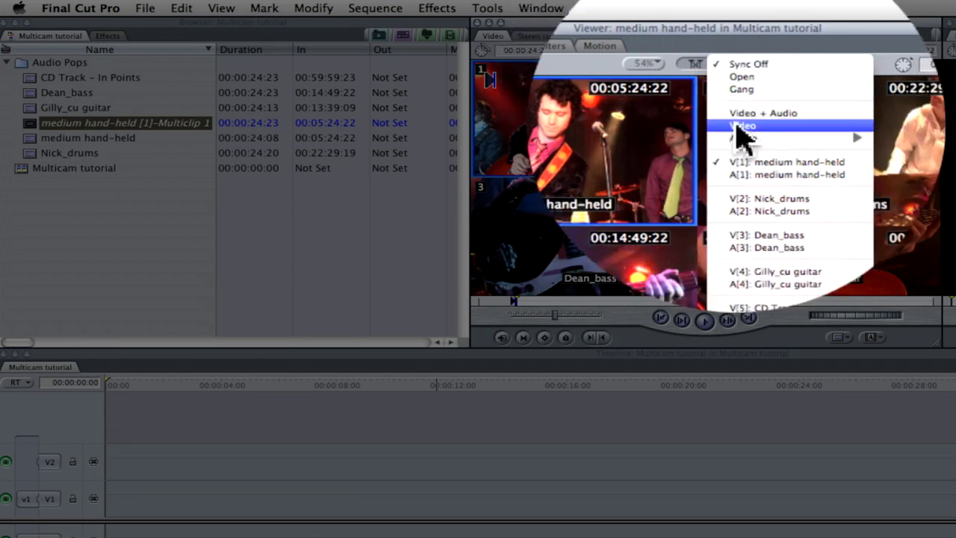
{"action": "left_click", "coordinate": [743, 132]}
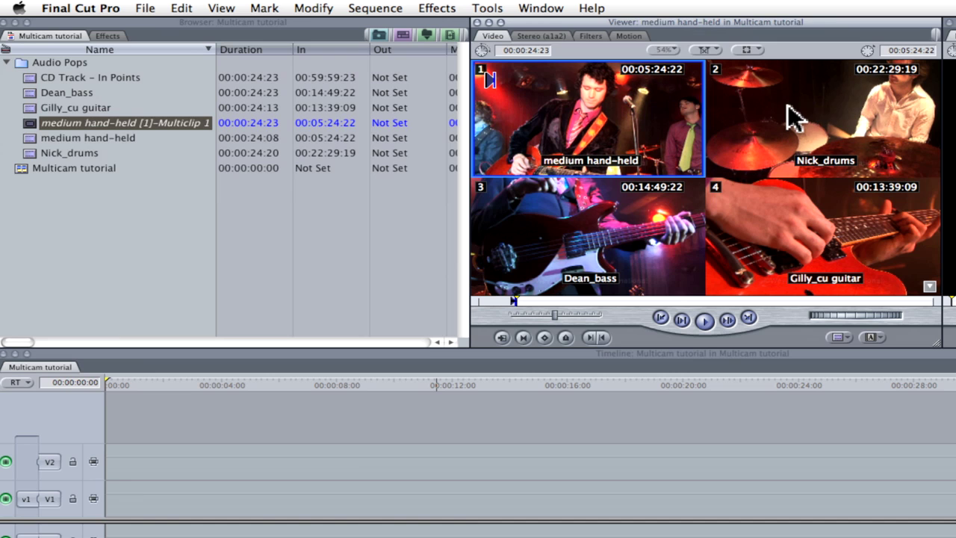
{"action": "left_click", "coordinate": [793, 117]}
{"action": "left_click", "coordinate": [581, 103]}
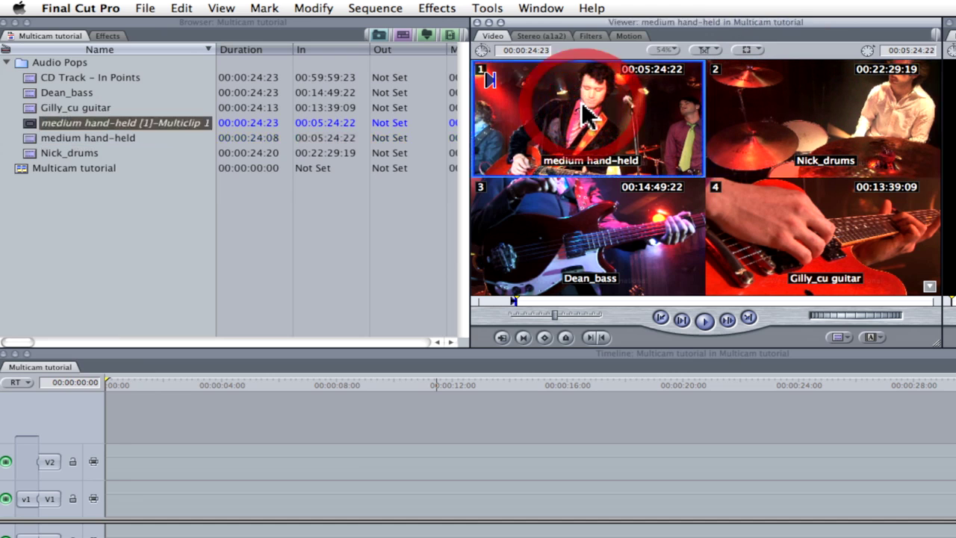
{"action": "left_click", "coordinate": [929, 287]}
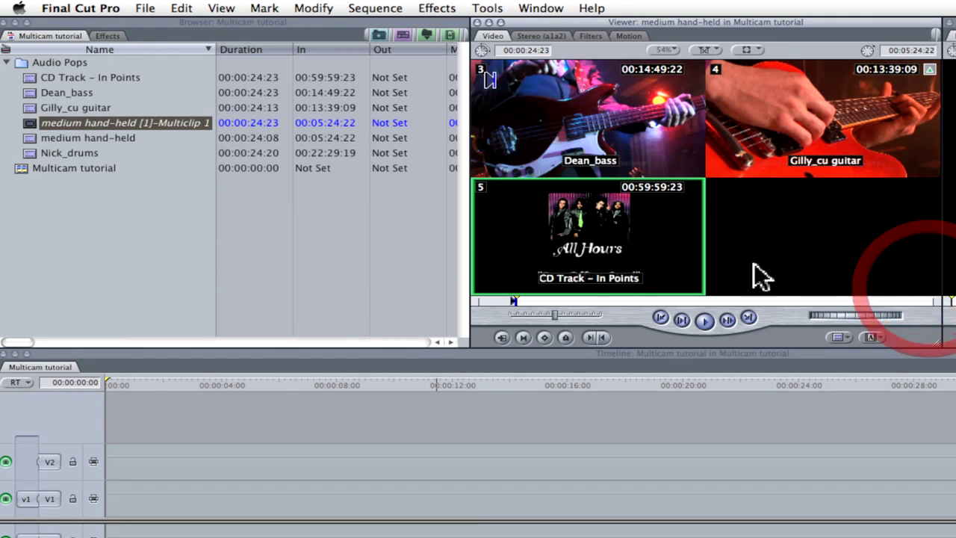
{"action": "left_click", "coordinate": [930, 69]}
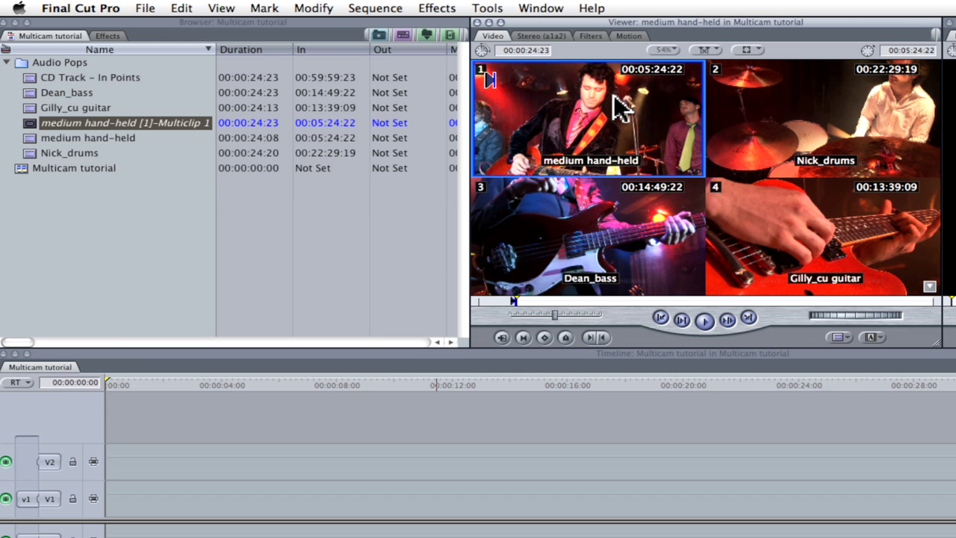
{"action": "left_click", "coordinate": [540, 9]}
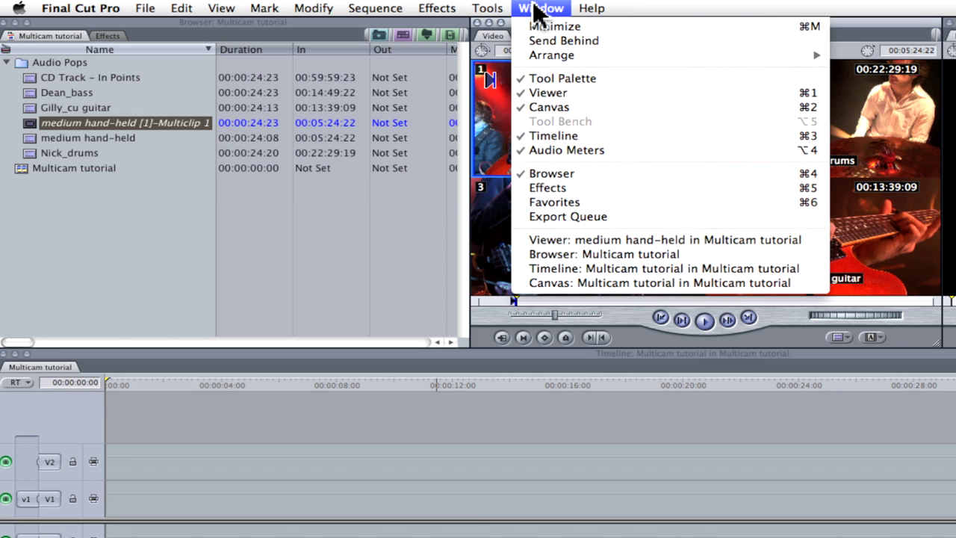
Step: Arrange the windows in Two Up layout and overwrite the multiclip into the Multicam tutorial sequence
{"action": "mouse_move", "coordinate": [577, 54]}
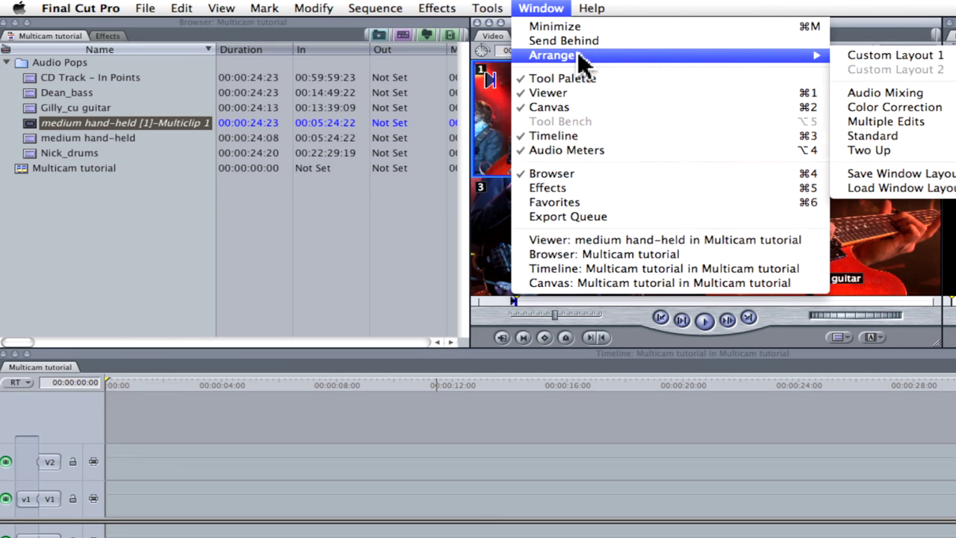
{"action": "left_click", "coordinate": [912, 152]}
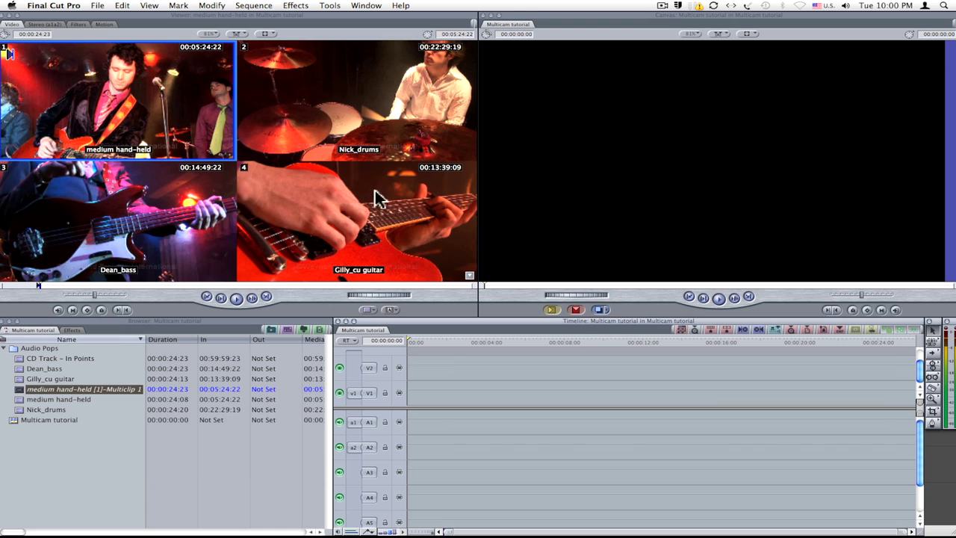
{"action": "left_click", "coordinate": [575, 309]}
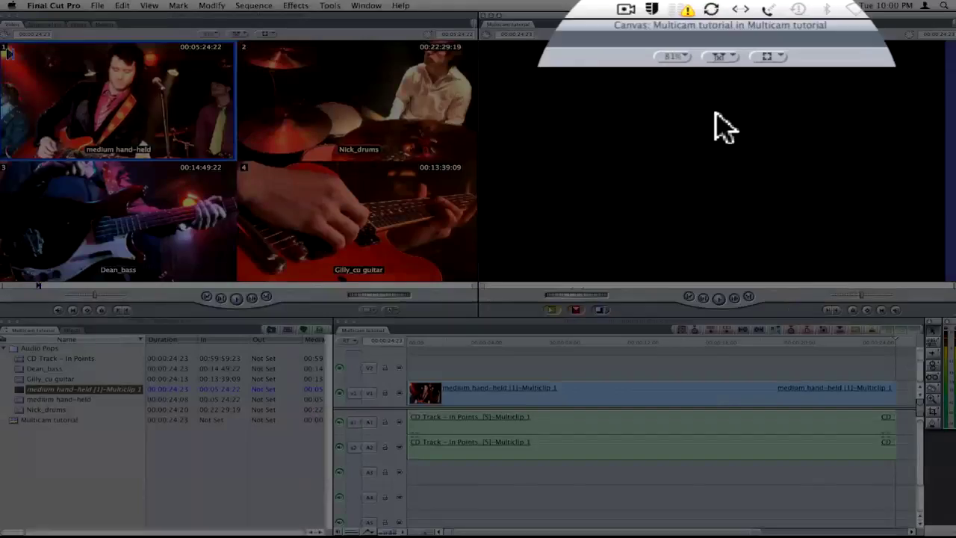
Step: Set the Canvas sync option to Open and park the playhead at the sequence start
{"action": "left_click", "coordinate": [717, 54]}
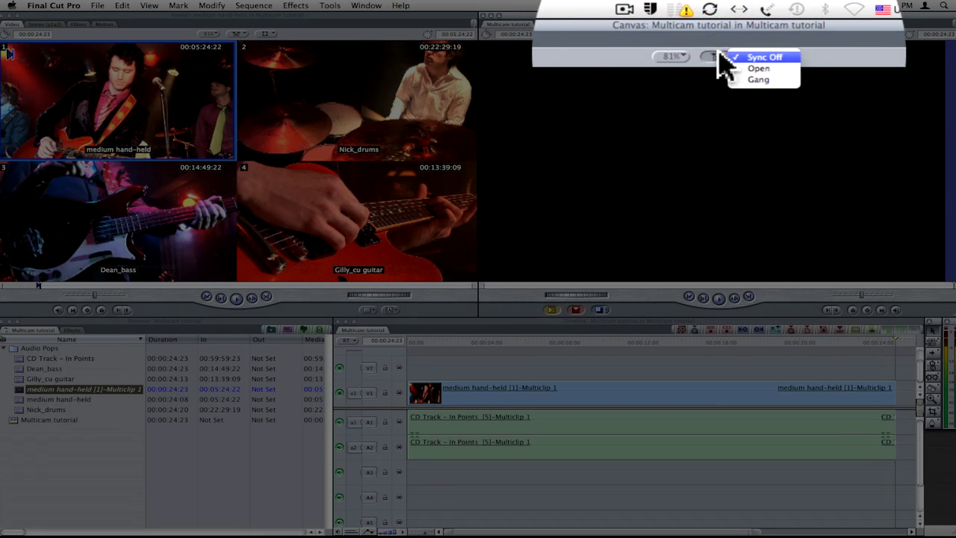
{"action": "left_click", "coordinate": [732, 71]}
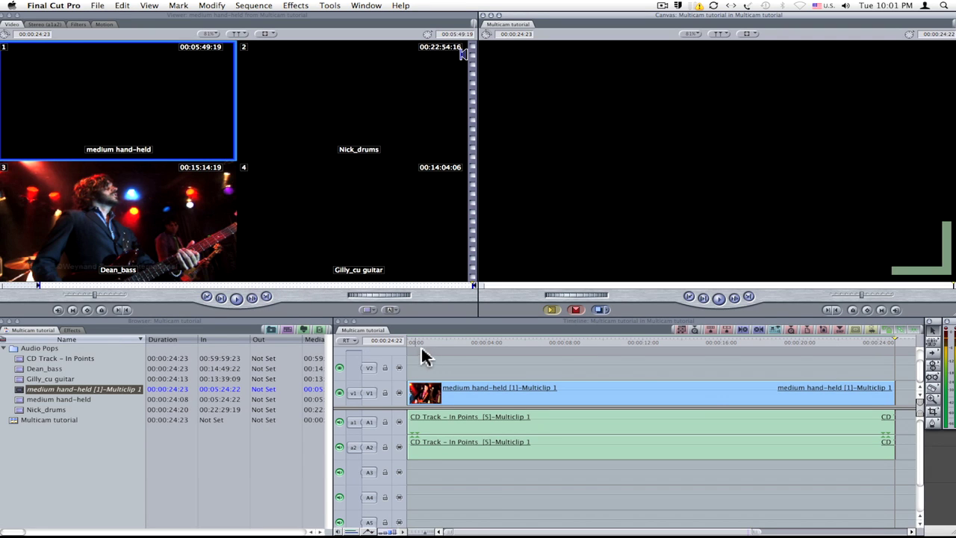
{"action": "left_click_drag", "start_coordinate": [438, 341], "coordinate": [407, 345]}
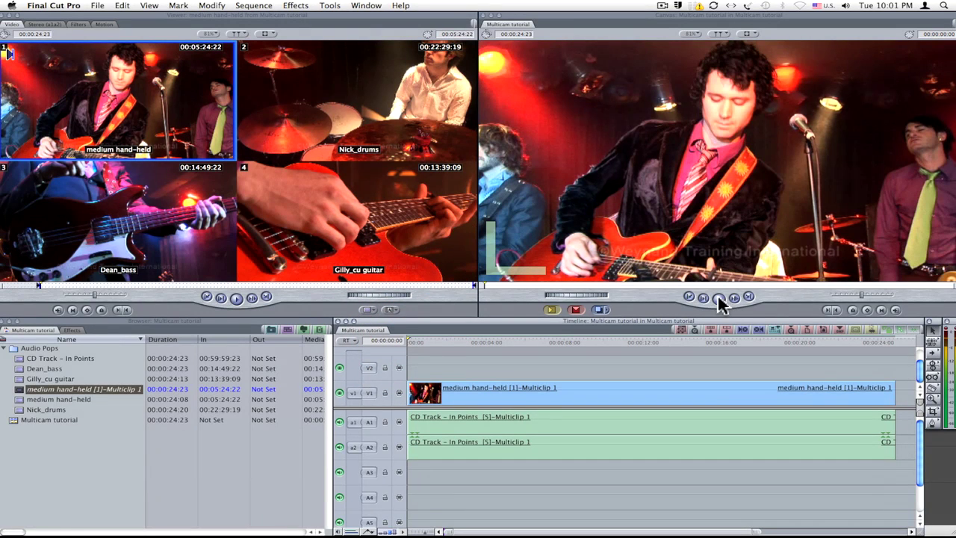
Step: Play the sequence and cut live: drums, bass, guitar, medium, bass, medium, drums, then guitar
{"action": "left_click", "coordinate": [718, 298]}
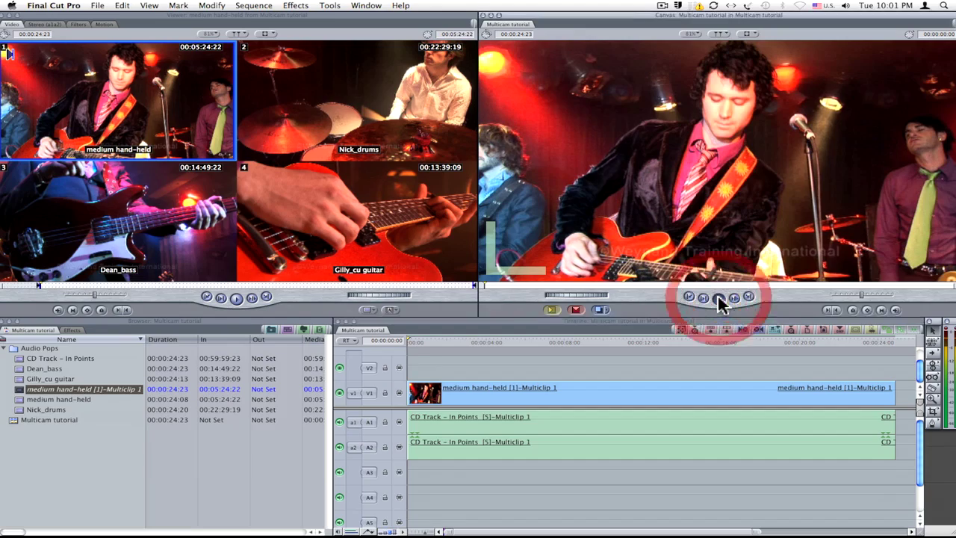
{"action": "left_click", "coordinate": [304, 101]}
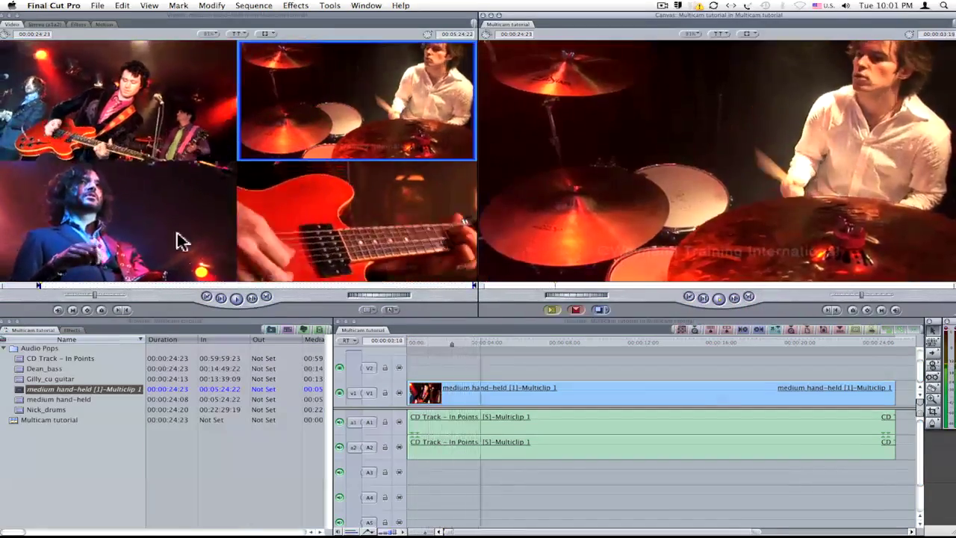
{"action": "left_click", "coordinate": [174, 237]}
{"action": "left_click", "coordinate": [314, 233]}
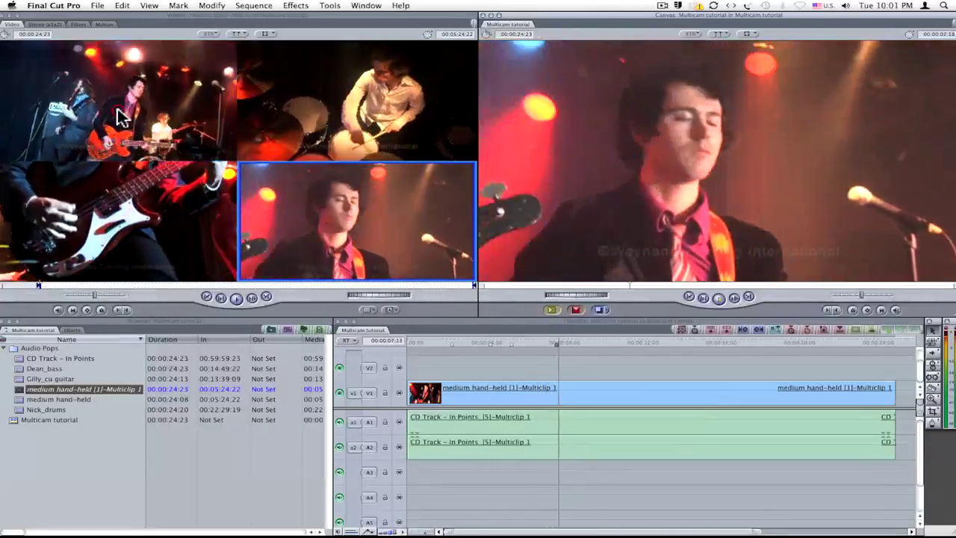
{"action": "left_click", "coordinate": [119, 116]}
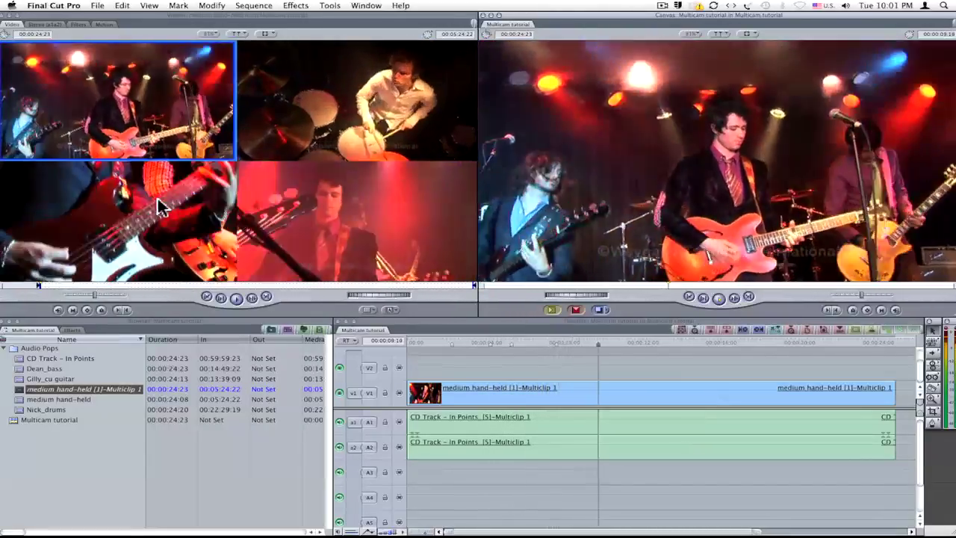
{"action": "left_click", "coordinate": [155, 178]}
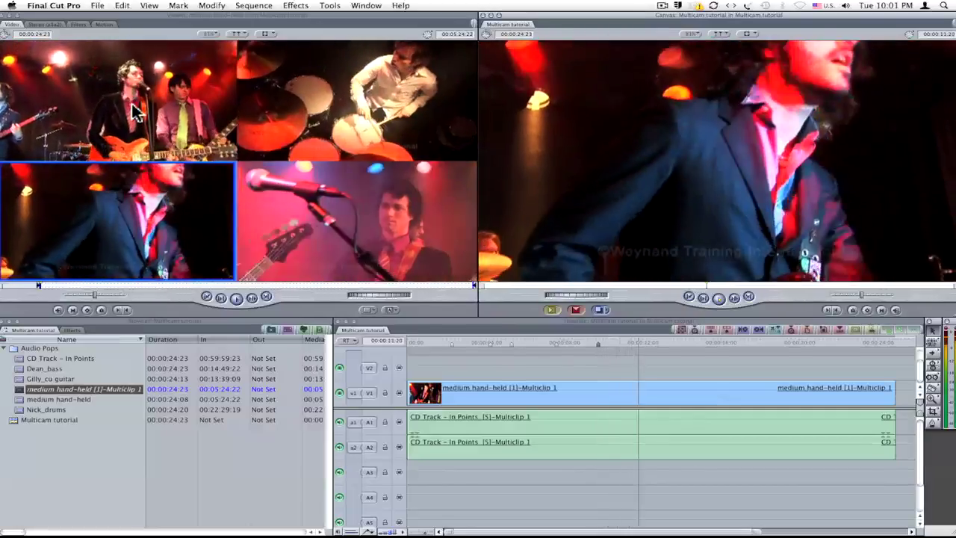
{"action": "left_click", "coordinate": [135, 111]}
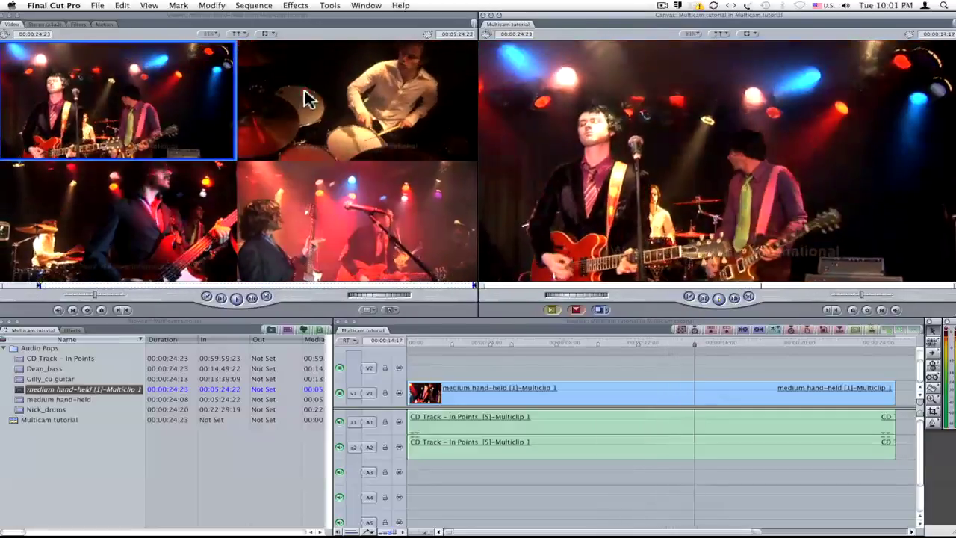
{"action": "left_click", "coordinate": [306, 97]}
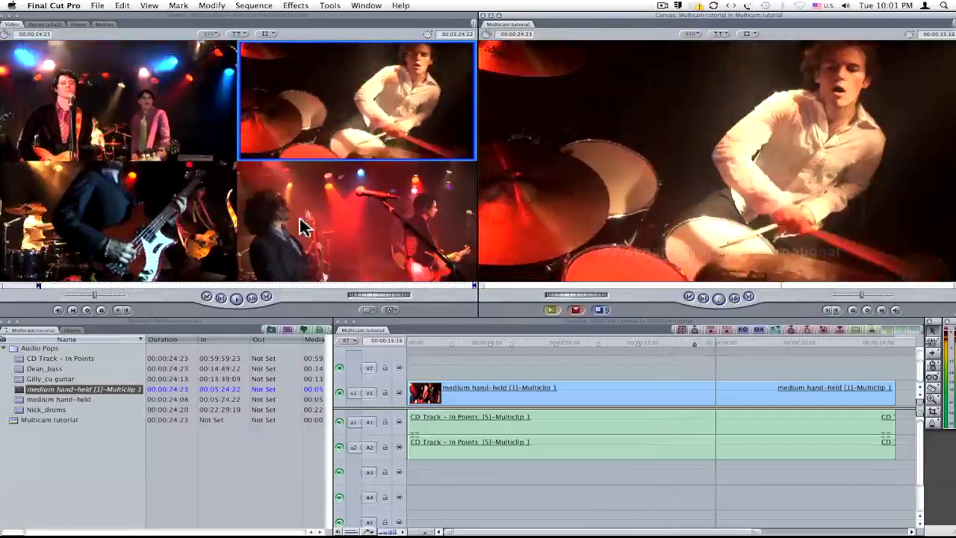
{"action": "left_click", "coordinate": [305, 232]}
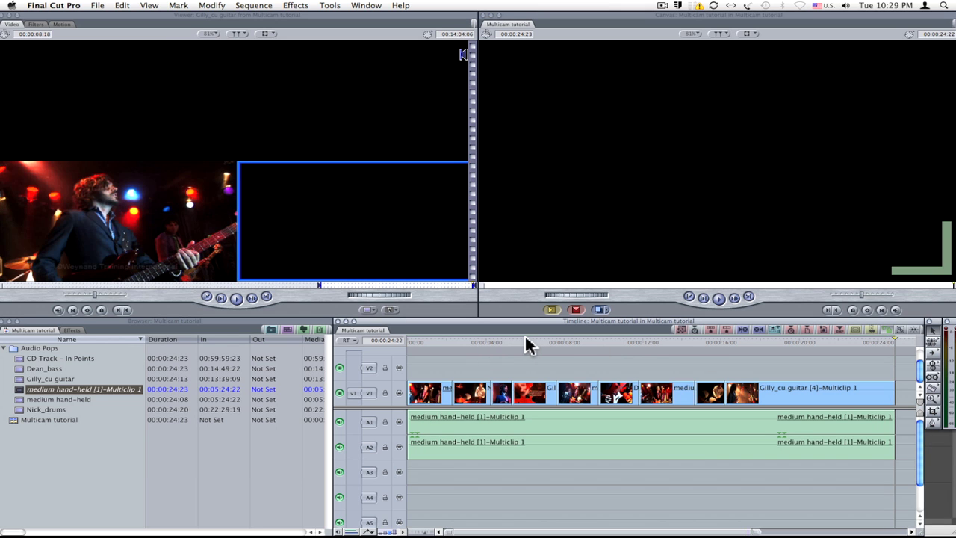
{"action": "left_click_drag", "start_coordinate": [527, 343], "coordinate": [512, 343]}
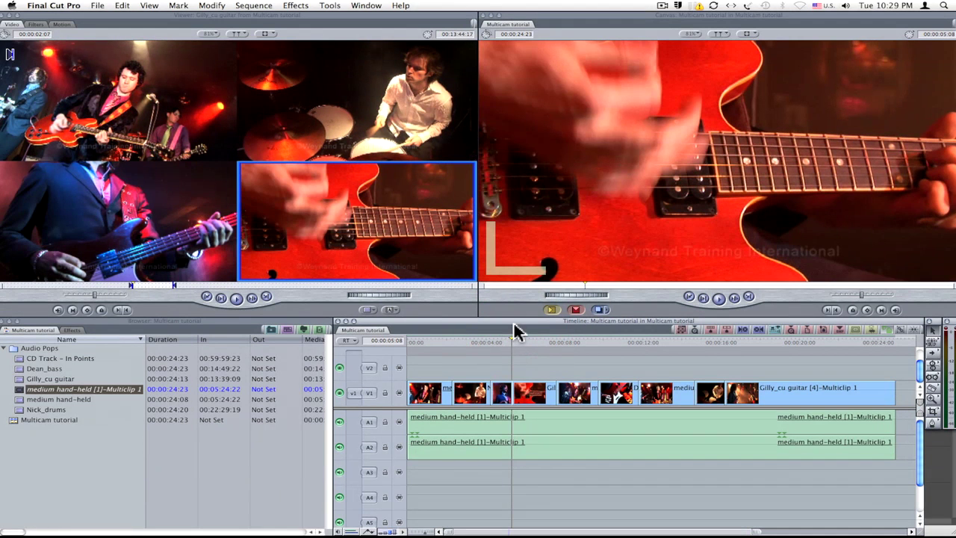
{"action": "key", "text": "alt+equal"}
{"action": "key", "text": "alt+equal"}
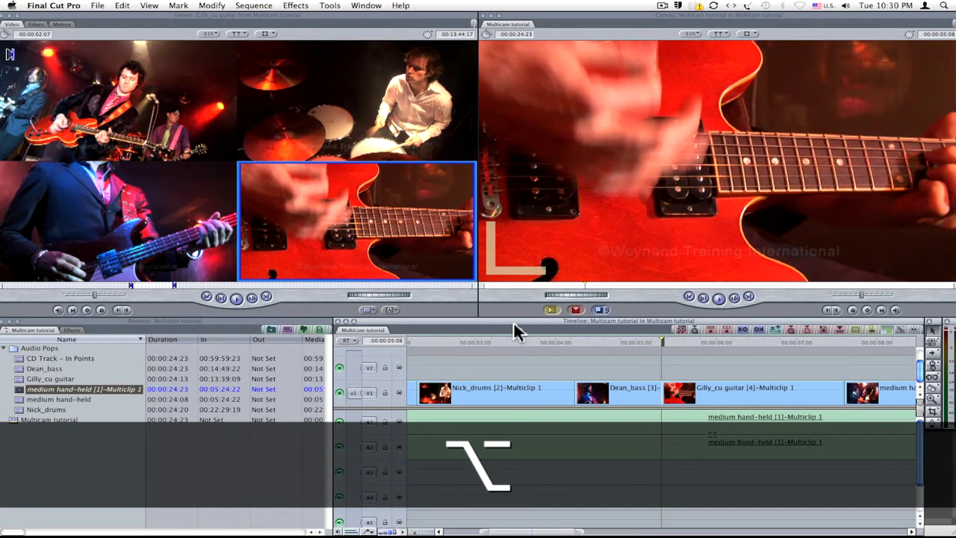
{"action": "key", "text": "backslash"}
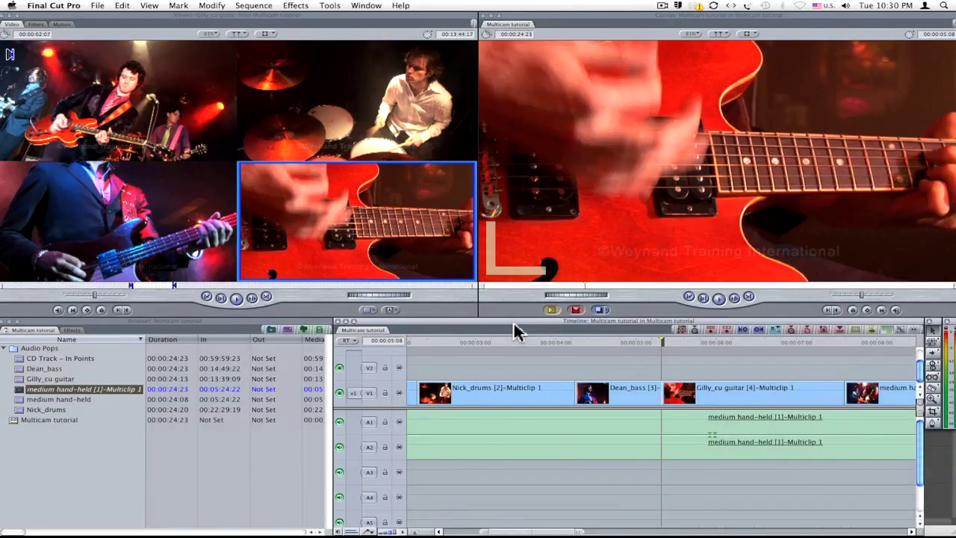
Step: Show audio waveforms and extend the Dean_bass-to-Gilly_cu guitar edit to the playhead on the beat
{"action": "left_click", "coordinate": [870, 329]}
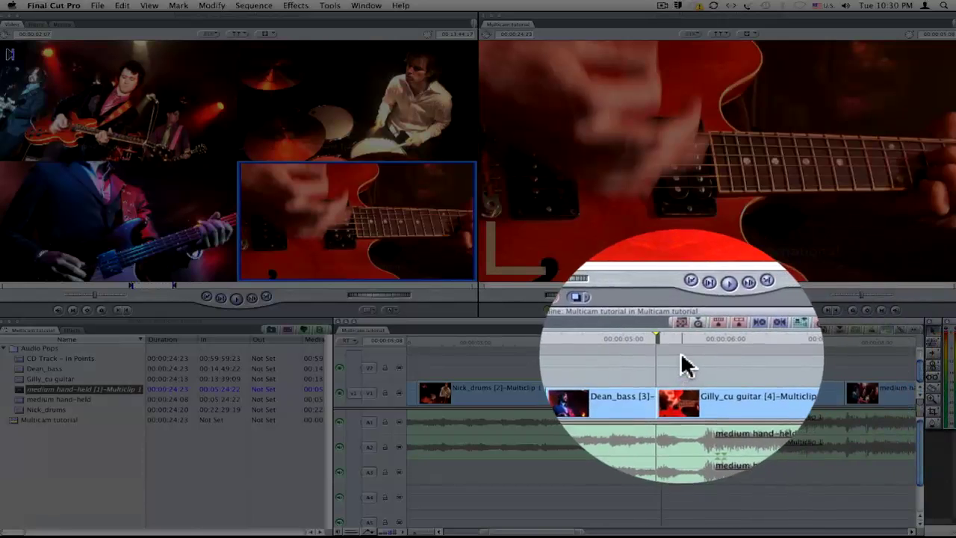
{"action": "left_click_drag", "start_coordinate": [662, 345], "coordinate": [679, 341]}
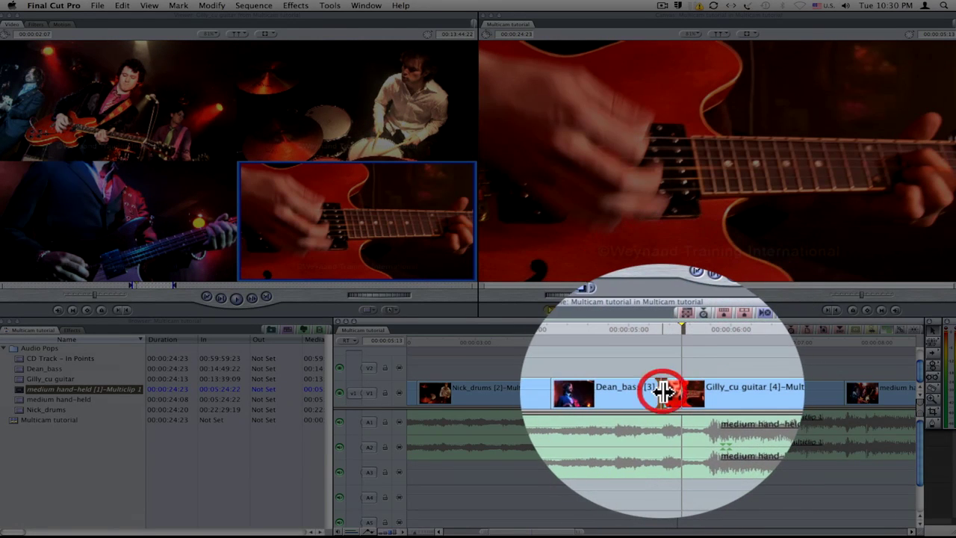
{"action": "key", "text": "e"}
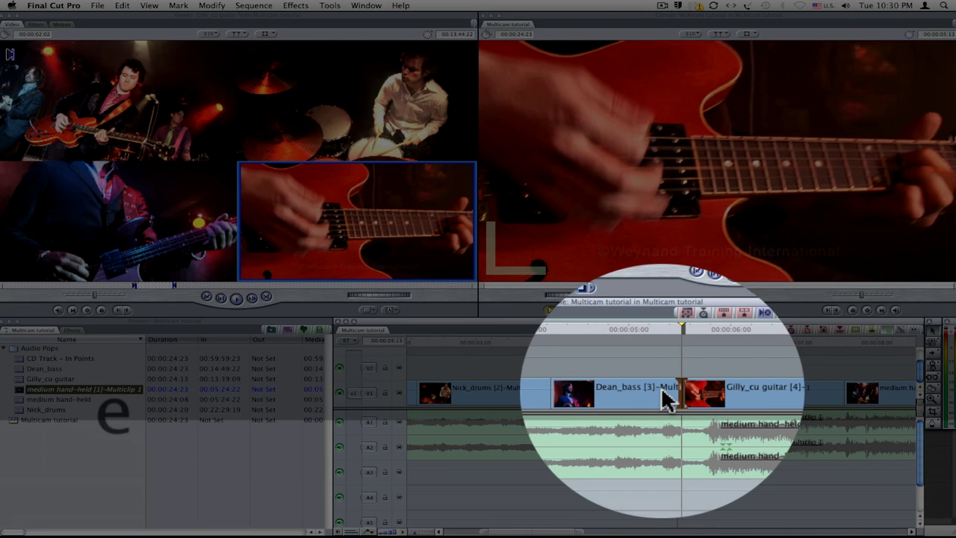
Step: Roll that edit about five frames later to 00:00:05:18 and play it back
{"action": "key", "text": "Up"}
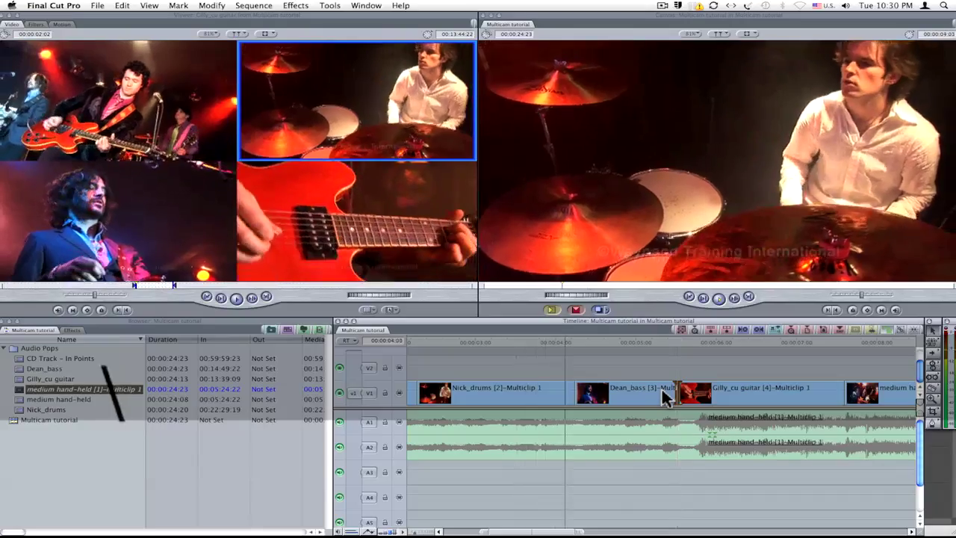
{"action": "key", "text": "space"}
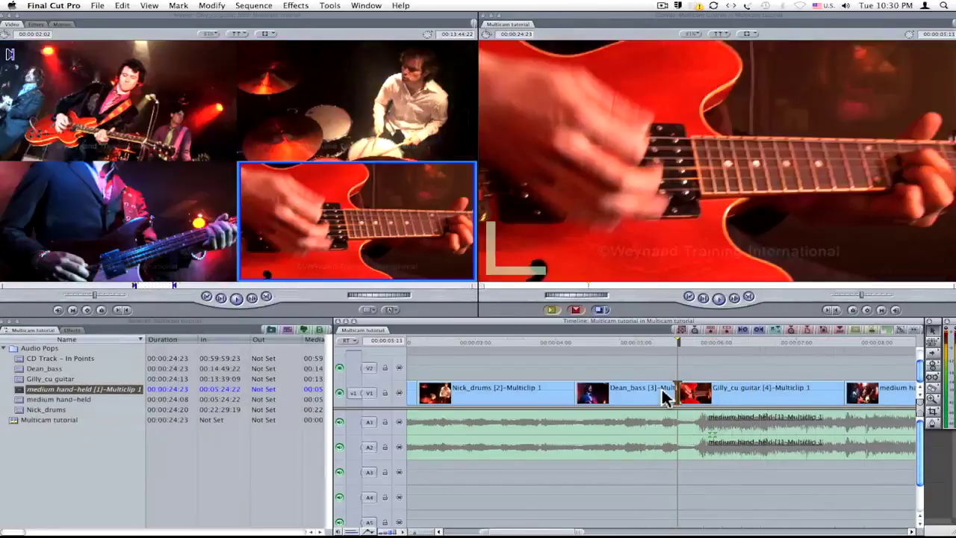
{"action": "key", "text": "]"}
{"action": "key", "text": "]"}
{"action": "key", "text": "]"}
{"action": "key", "text": "]"}
{"action": "key", "text": "]"}
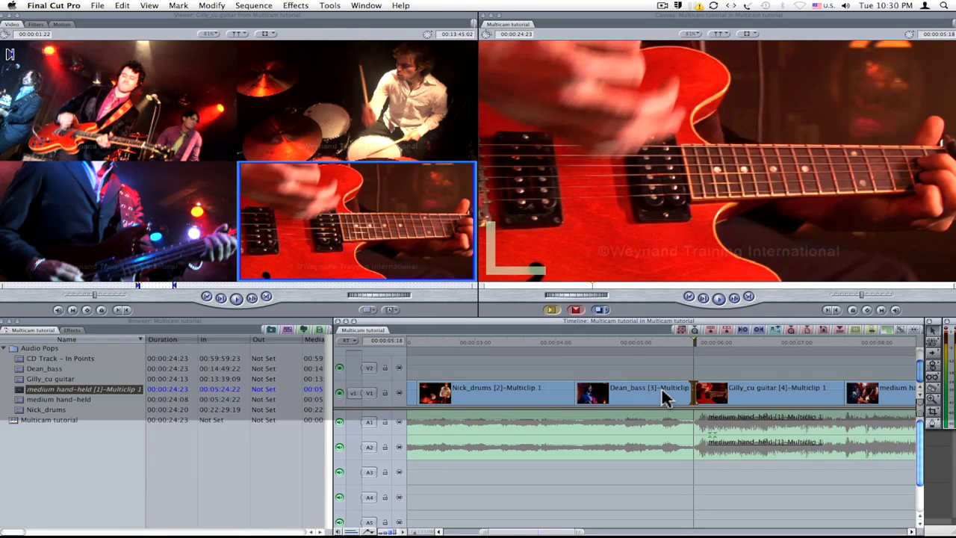
{"action": "key", "text": "backslash"}
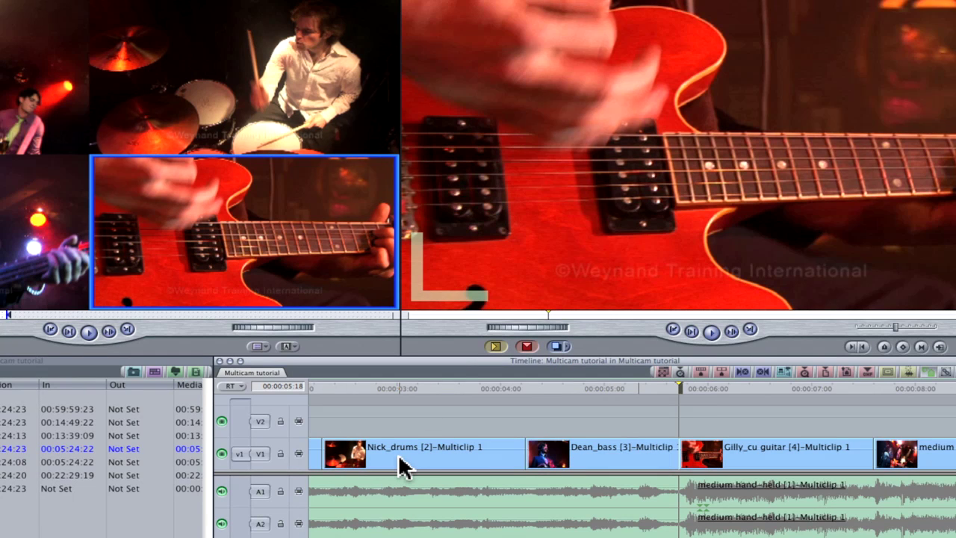
Step: Park the playhead in the opening Nick_drums clip and replace it with the Gilly_cu guitar angle
{"action": "left_click", "coordinate": [369, 388]}
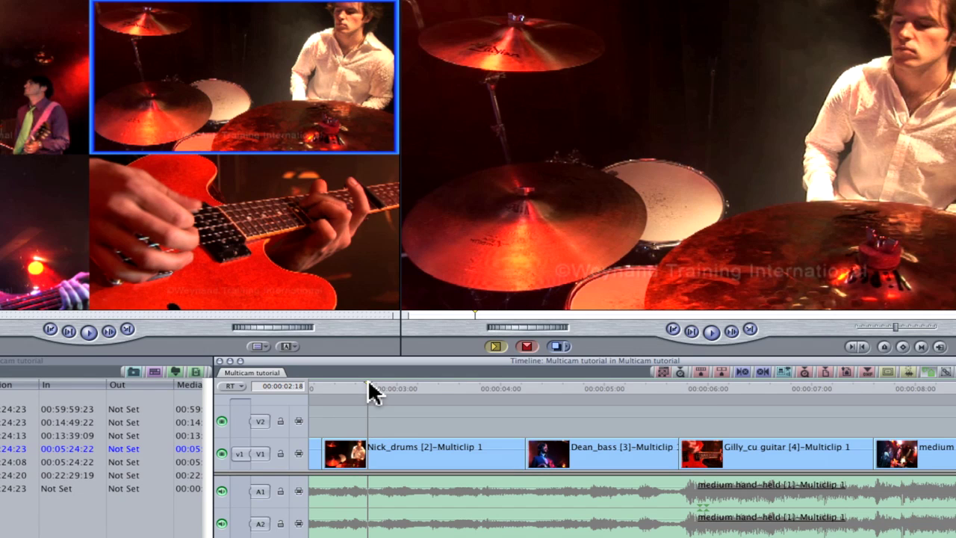
{"action": "left_click", "coordinate": [251, 233]}
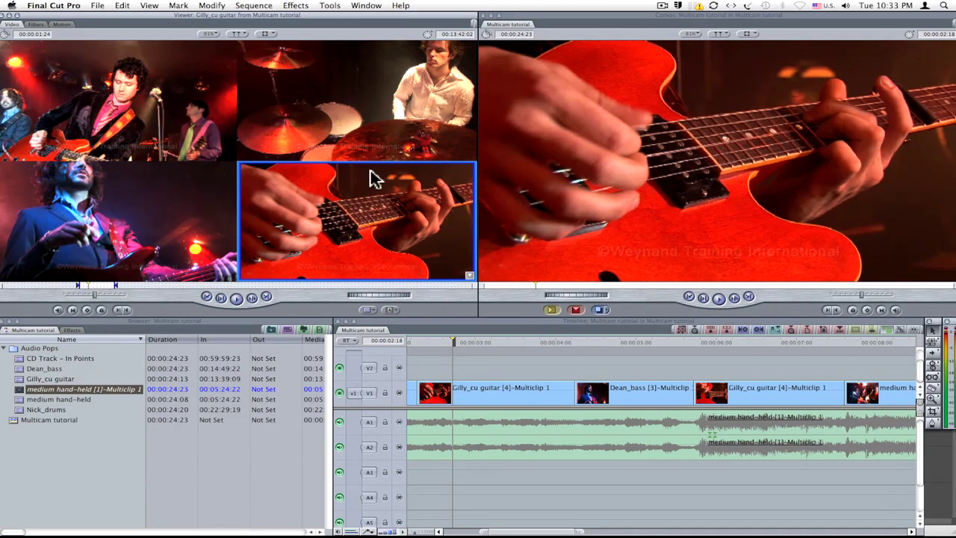
Step: Load the Multiclip button bar into the Timeline from Tools > Button Bars
{"action": "left_click", "coordinate": [329, 6]}
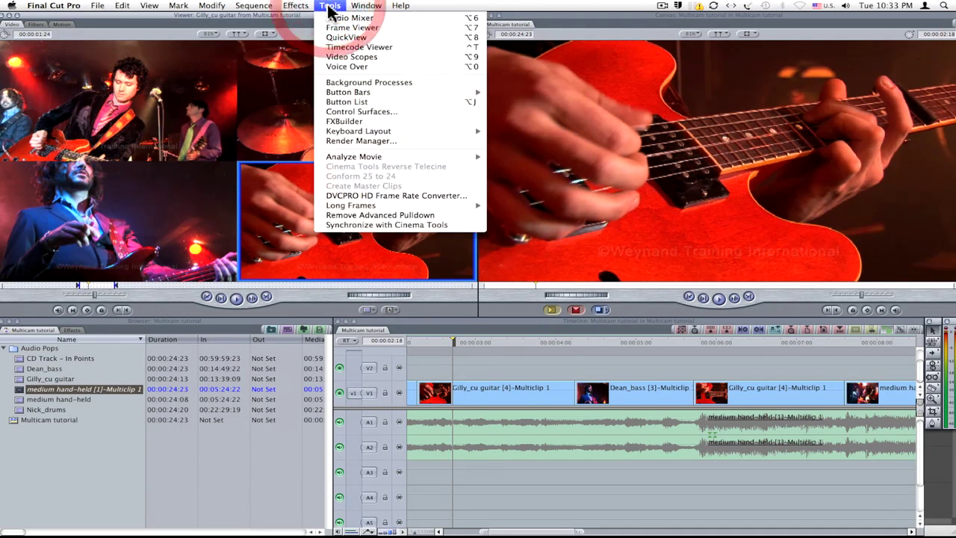
{"action": "mouse_move", "coordinate": [401, 93]}
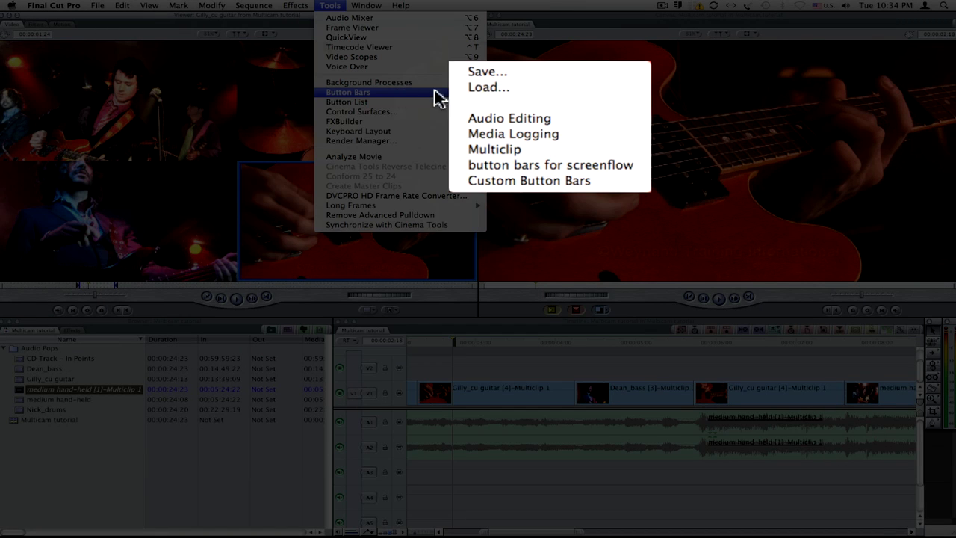
{"action": "left_click", "coordinate": [531, 152]}
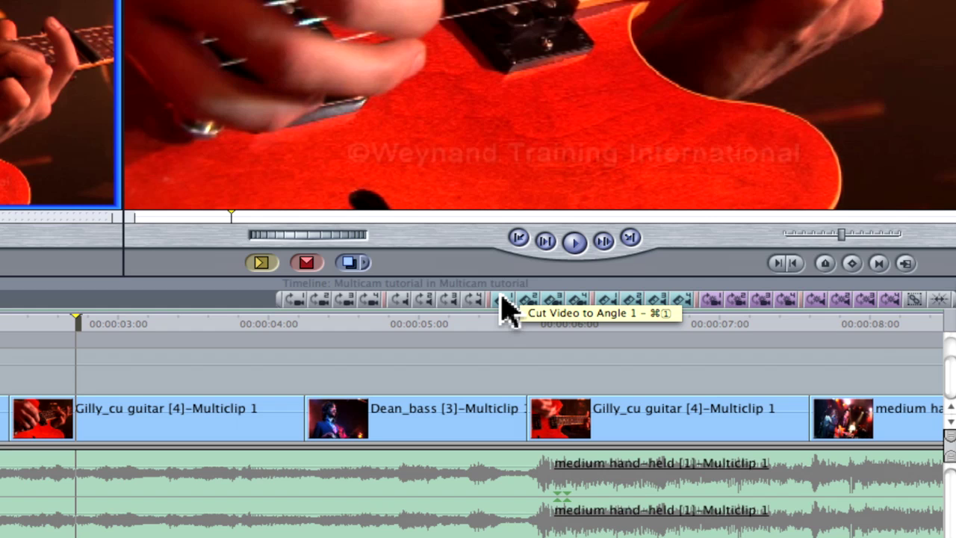
Step: Cut the video to Angle 1, the medium hand-held shot, inside the first guitar clip, then review the cut
{"action": "left_click", "coordinate": [84, 323]}
{"action": "left_click_drag", "start_coordinate": [89, 322], "coordinate": [121, 326]}
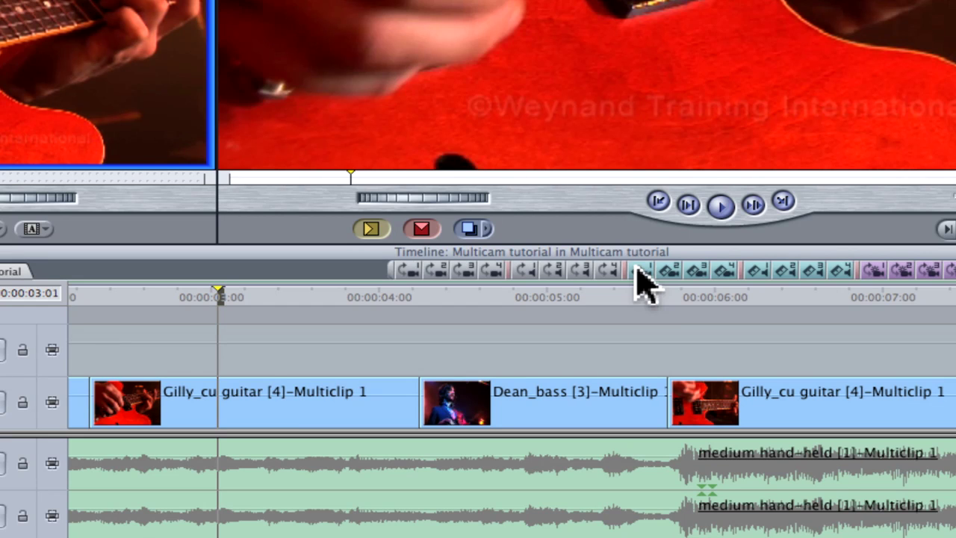
{"action": "left_click", "coordinate": [503, 300]}
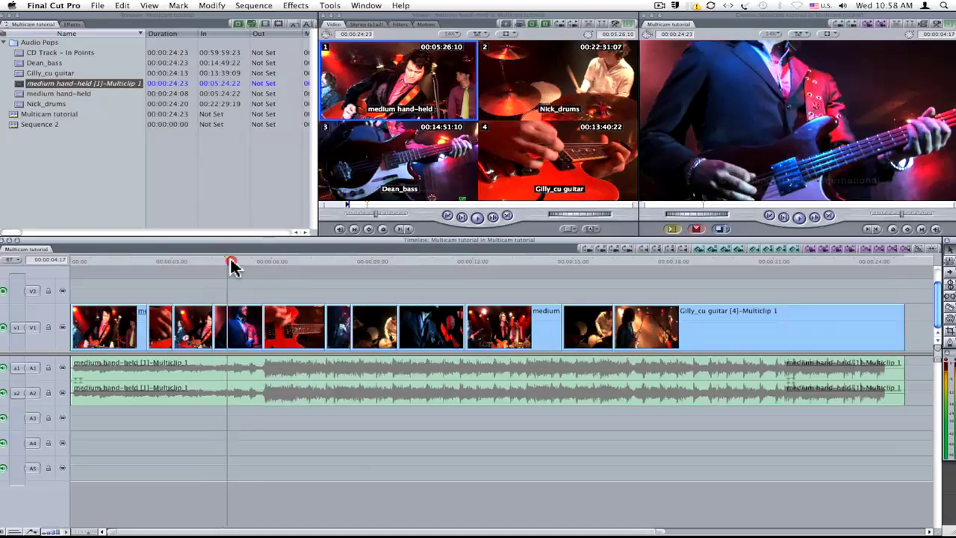
{"action": "mouse_move", "coordinate": [230, 262]}
{"action": "left_mouse_down"}
{"action": "mouse_move", "coordinate": [239, 267]}
{"action": "mouse_move", "coordinate": [228, 264]}
{"action": "left_mouse_up"}
{"action": "left_click_drag", "start_coordinate": [340, 262], "coordinate": [431, 263]}
{"action": "left_click_drag", "start_coordinate": [427, 265], "coordinate": [433, 263]}
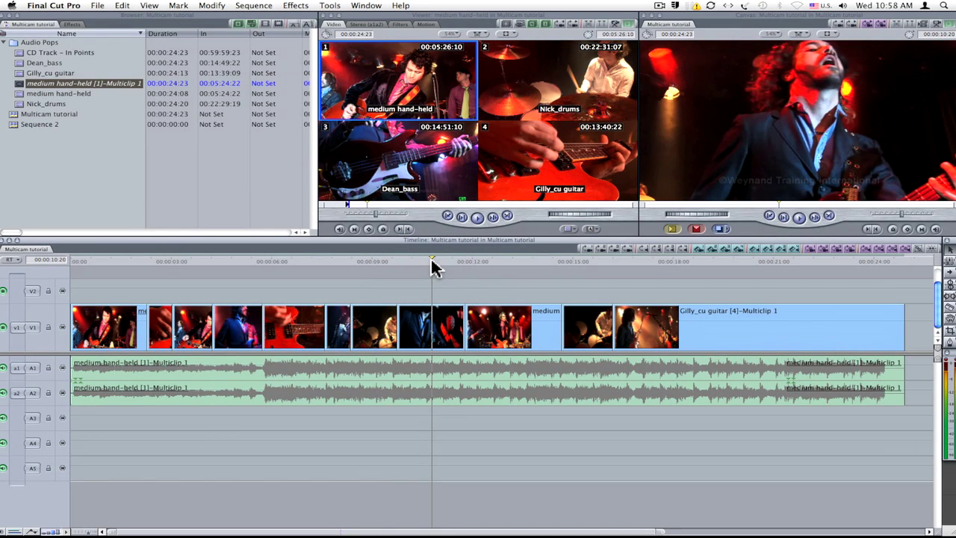
{"action": "key", "text": "super+f"}
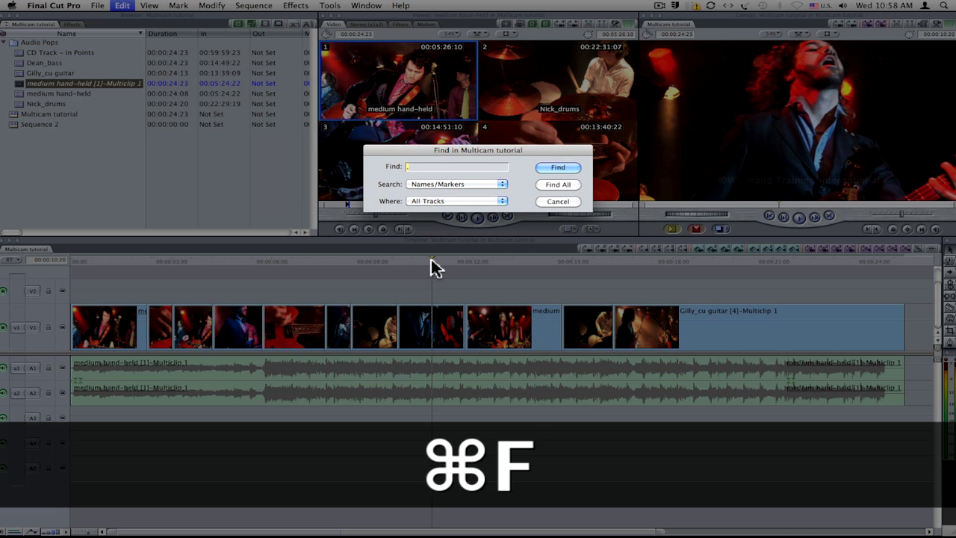
Step: Find all timeline clips named 'dean' to select both Dean_bass clips
{"action": "type", "text": "dean"}
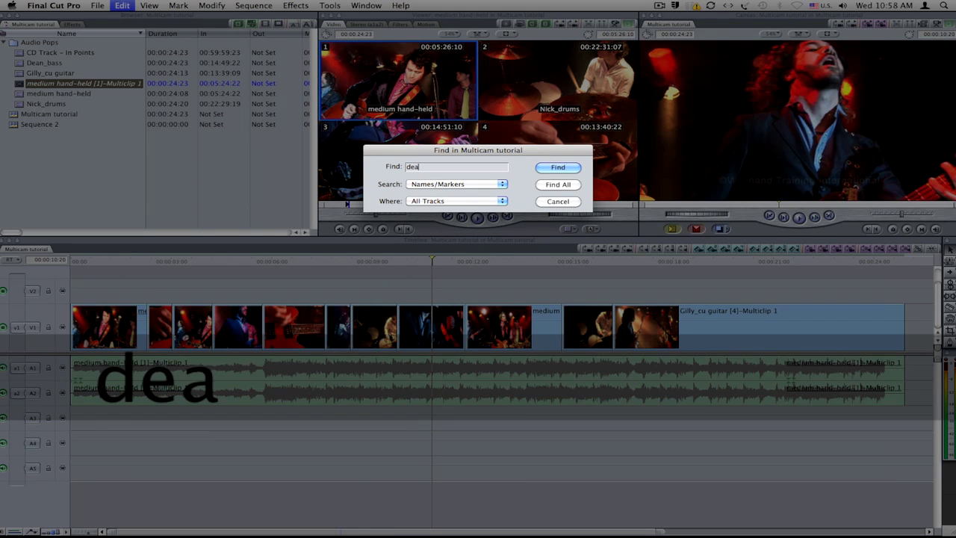
{"action": "left_click", "coordinate": [566, 184]}
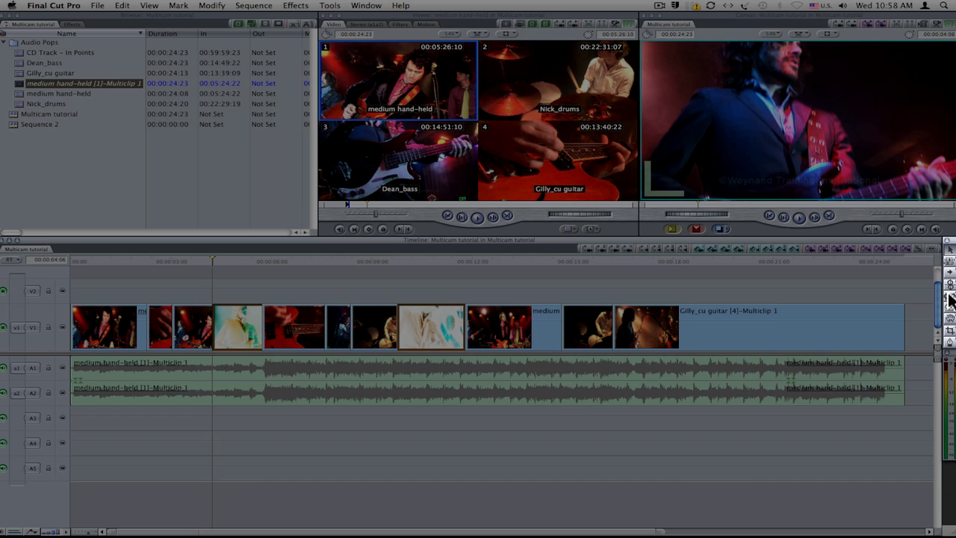
Step: Slip the two selected Dean_bass clips by -15 frames with the Slip tool
{"action": "left_click", "coordinate": [950, 299]}
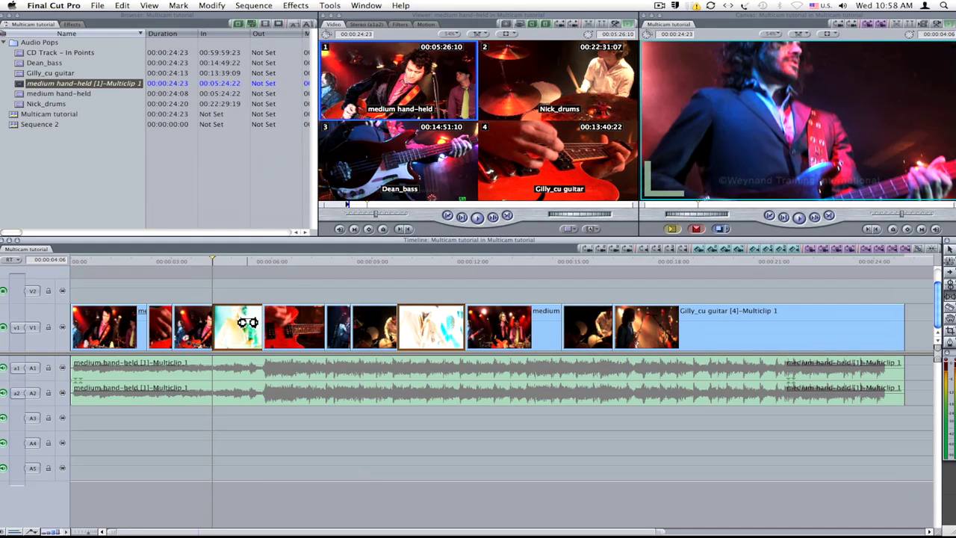
{"action": "left_click_drag", "start_coordinate": [251, 321], "coordinate": [247, 324]}
{"action": "type", "text": "-15"}
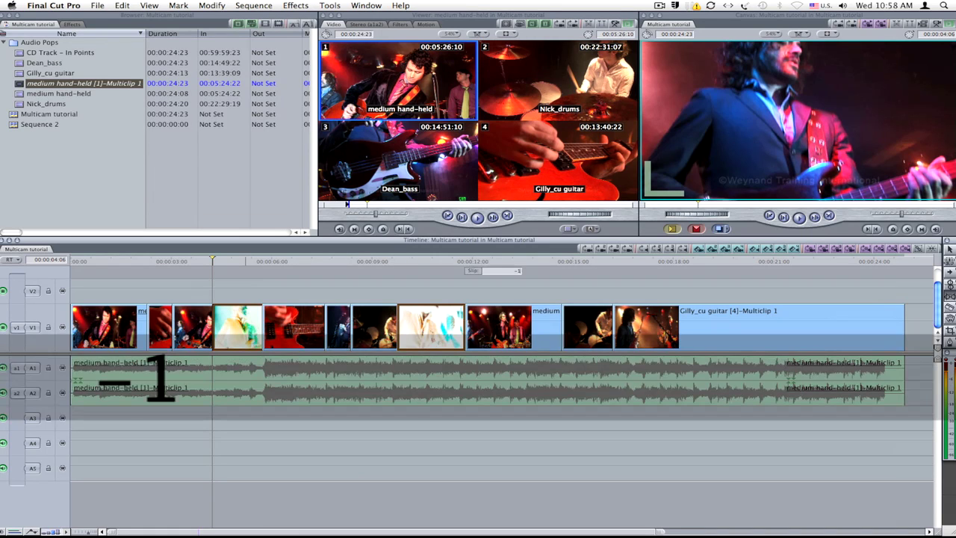